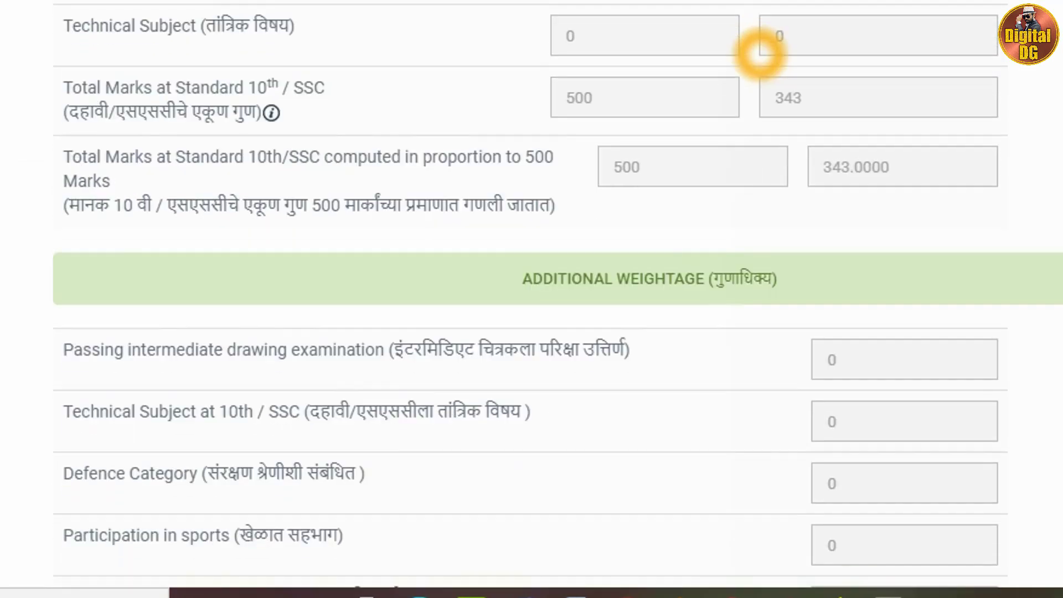
Step: Review the marks, additional weightage and highest qualification details, and continue to the previous training details
scroll(761, 53, down, 9)
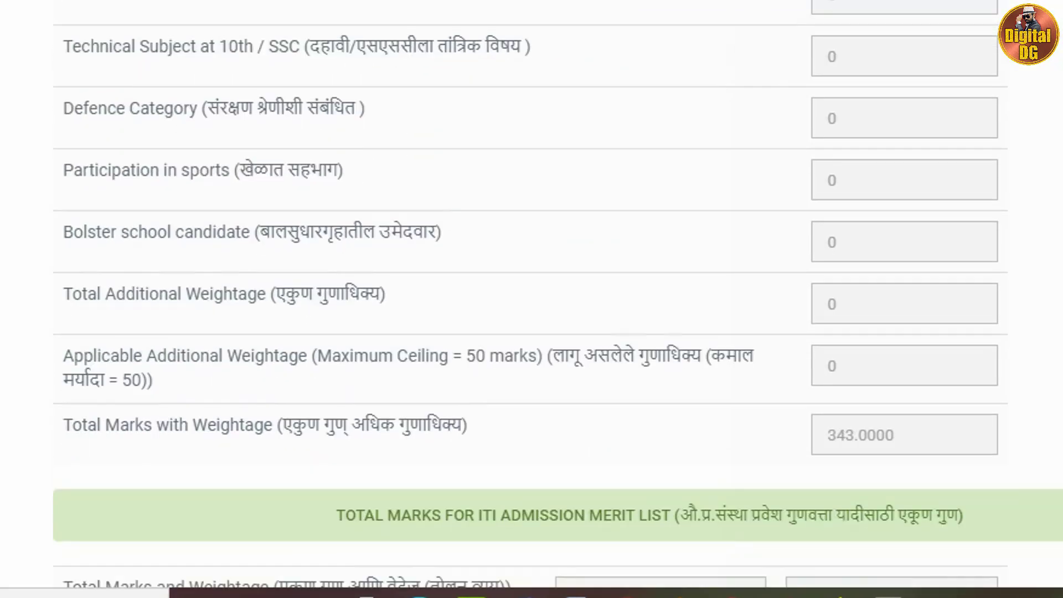
scroll(760, 54, down, 5)
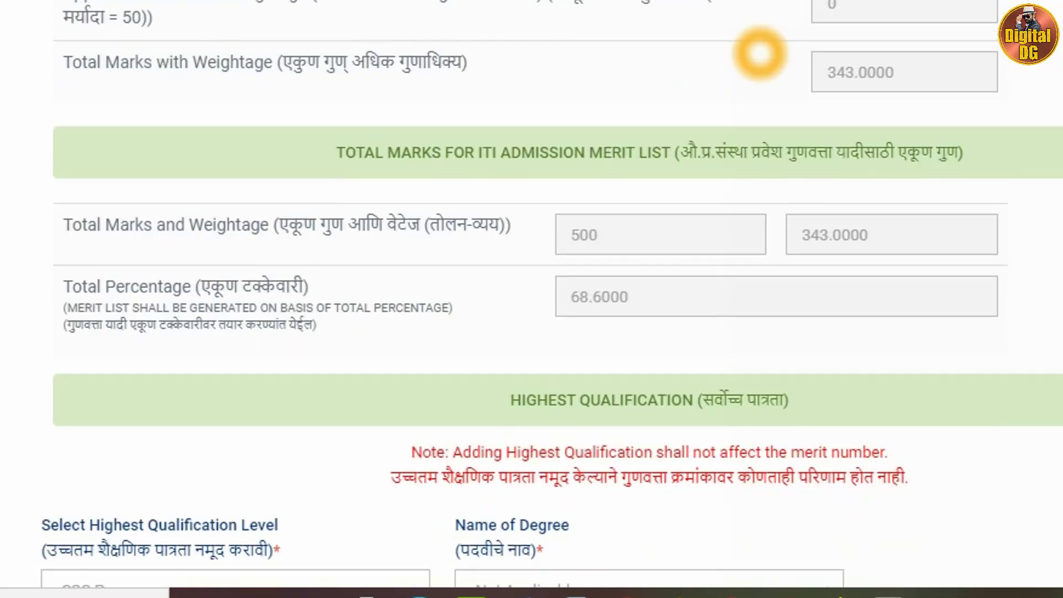
scroll(760, 54, down, 3)
scroll(760, 53, down, 3)
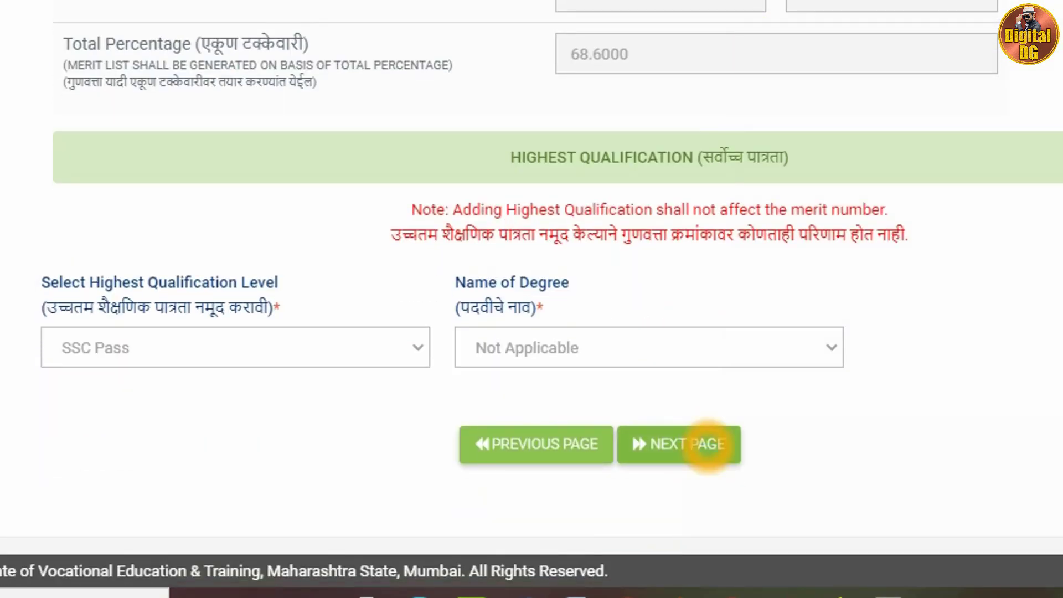
click(708, 443)
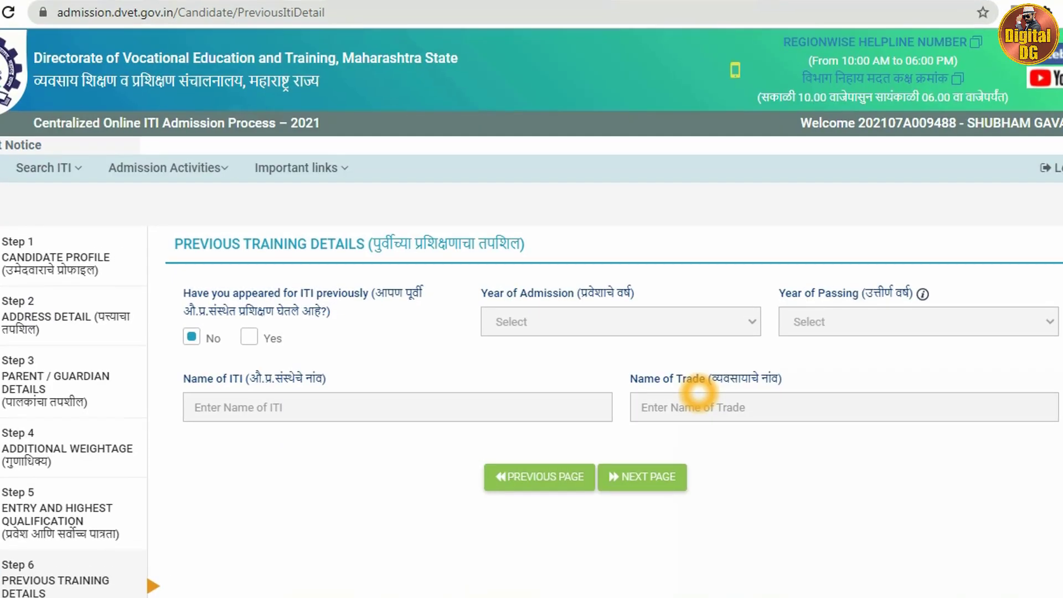
Step: Continue past the previous training details, accept the candidate undertaking and start the ₹150 registration fee payment
scroll(722, 470, up, 3)
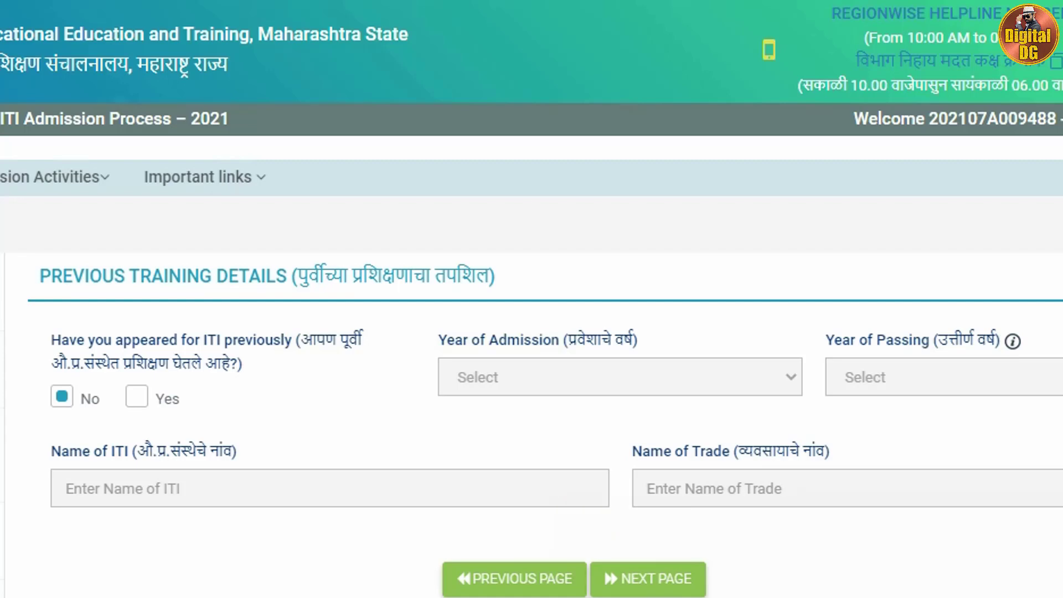
scroll(560, 320, down, 10)
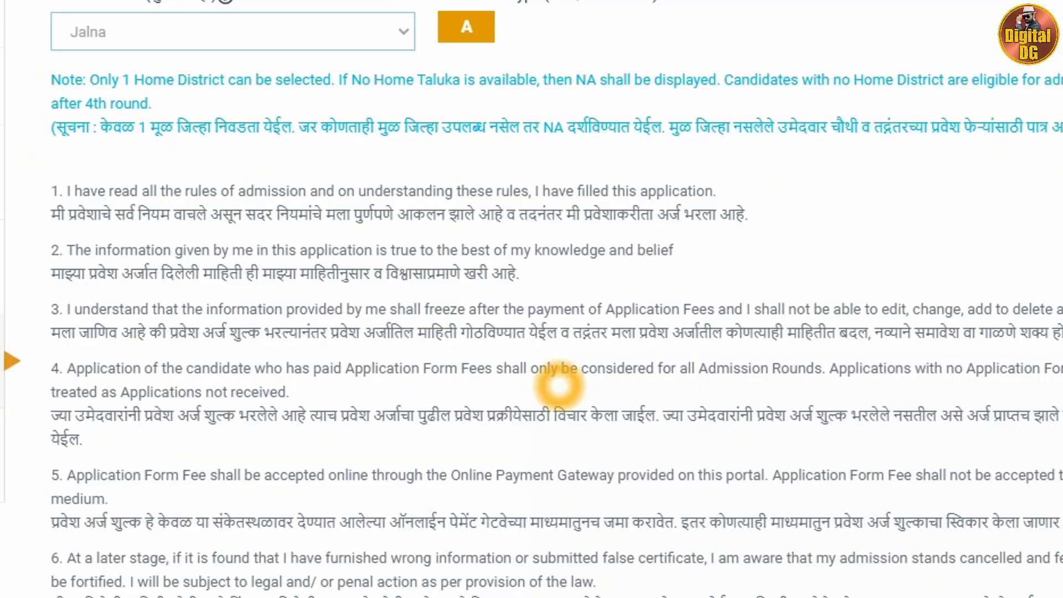
scroll(559, 379, up, 3)
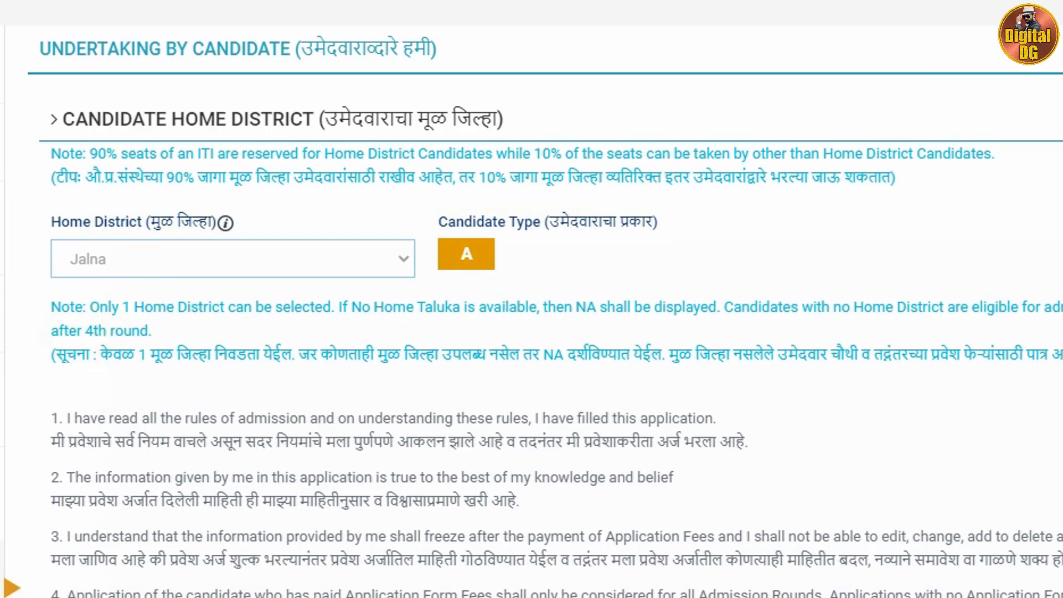
scroll(289, 360, down, 6)
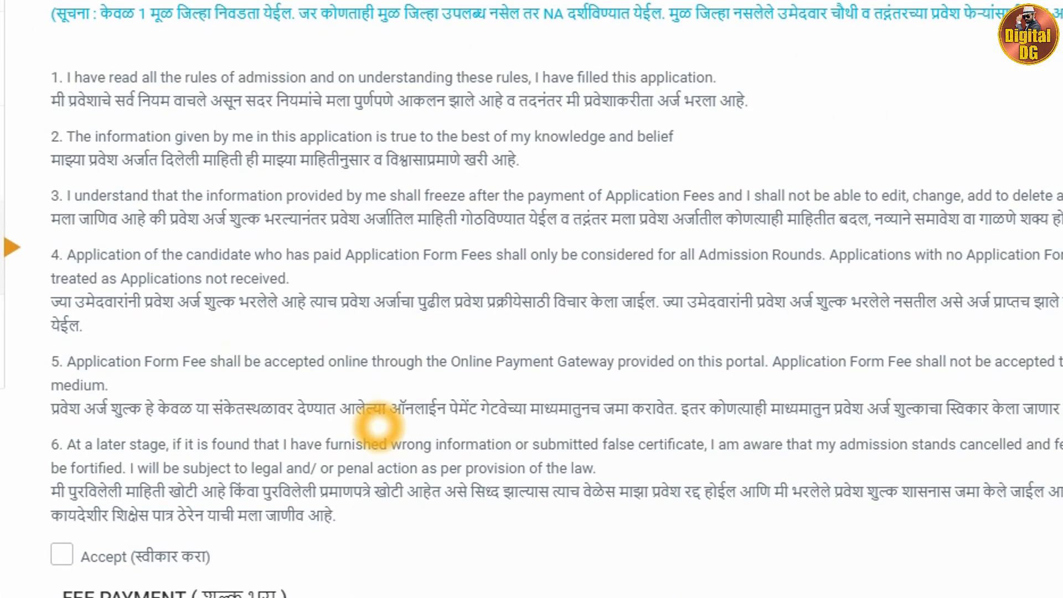
scroll(379, 427, down, 5)
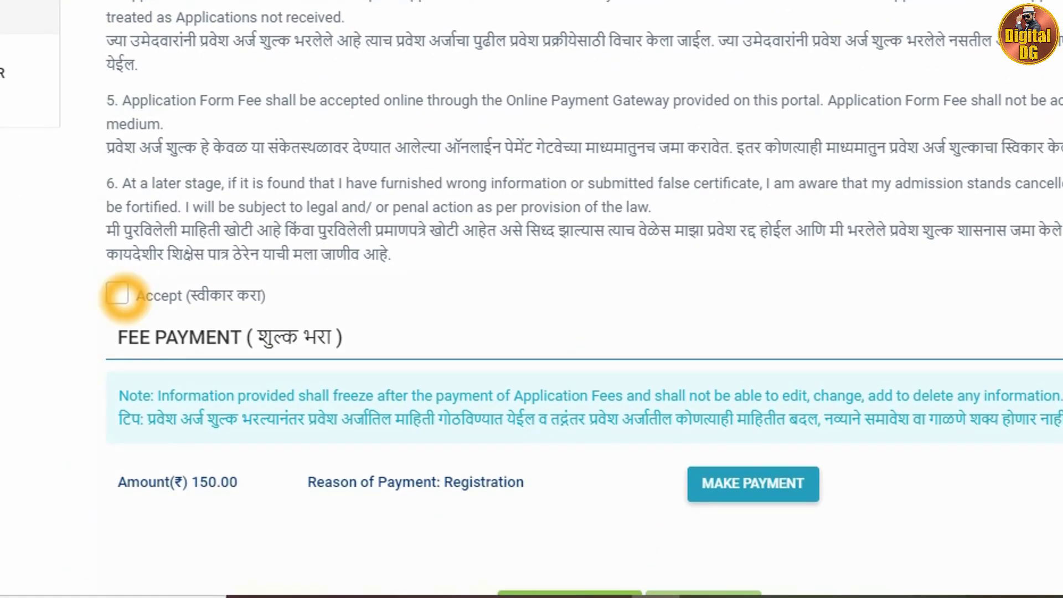
click(118, 293)
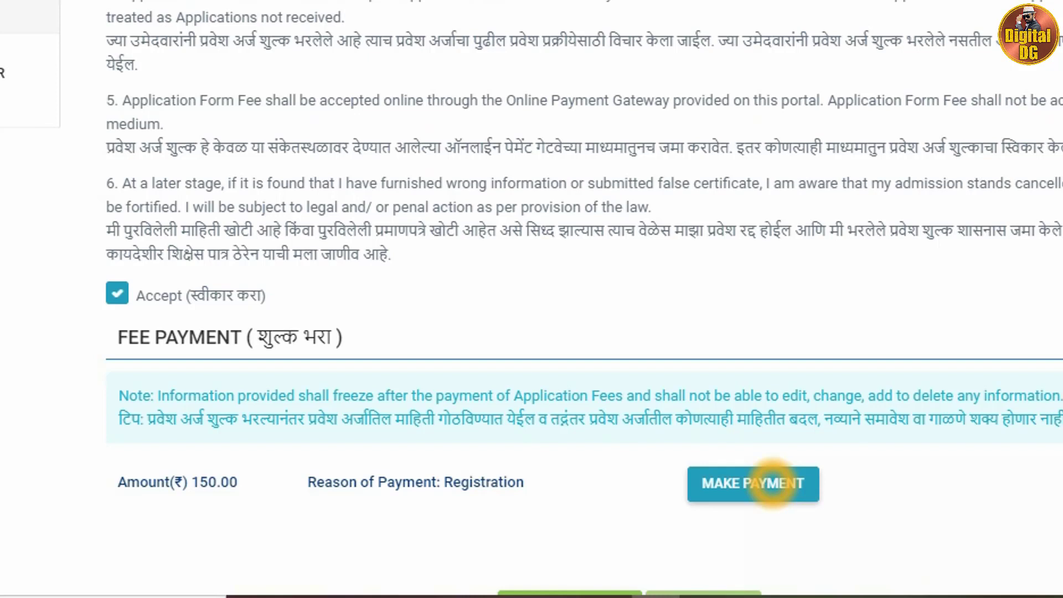
click(772, 483)
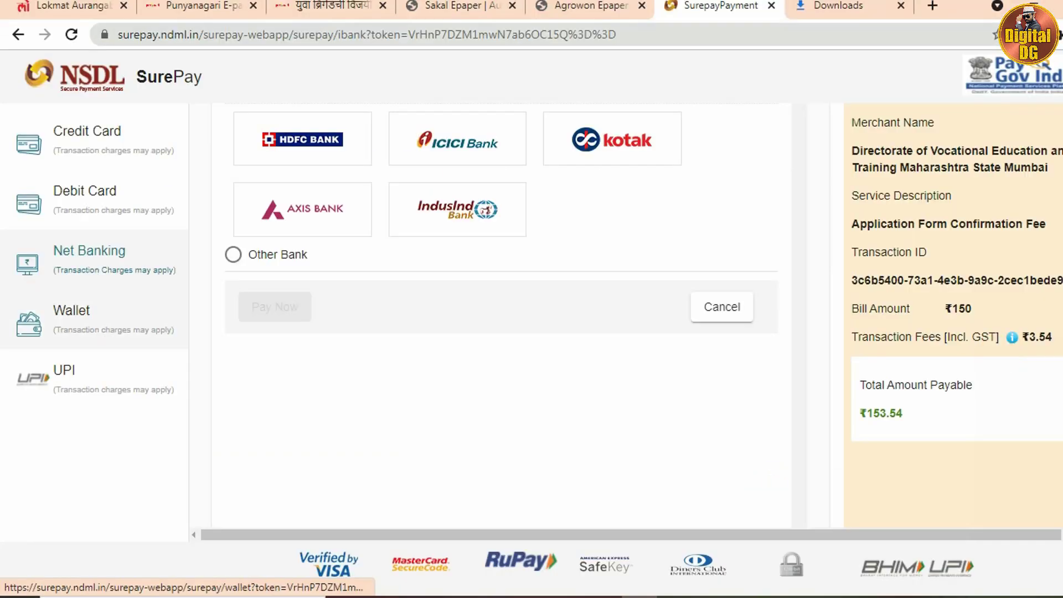
Step: Look through the UPI, credit card, debit card and wallet payment modes
click(85, 378)
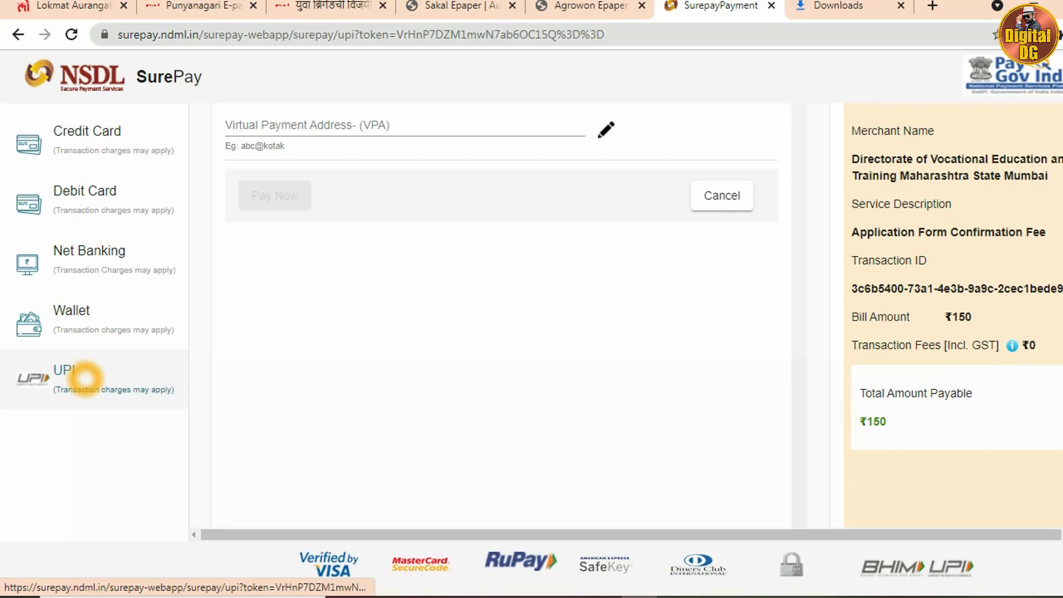
click(107, 131)
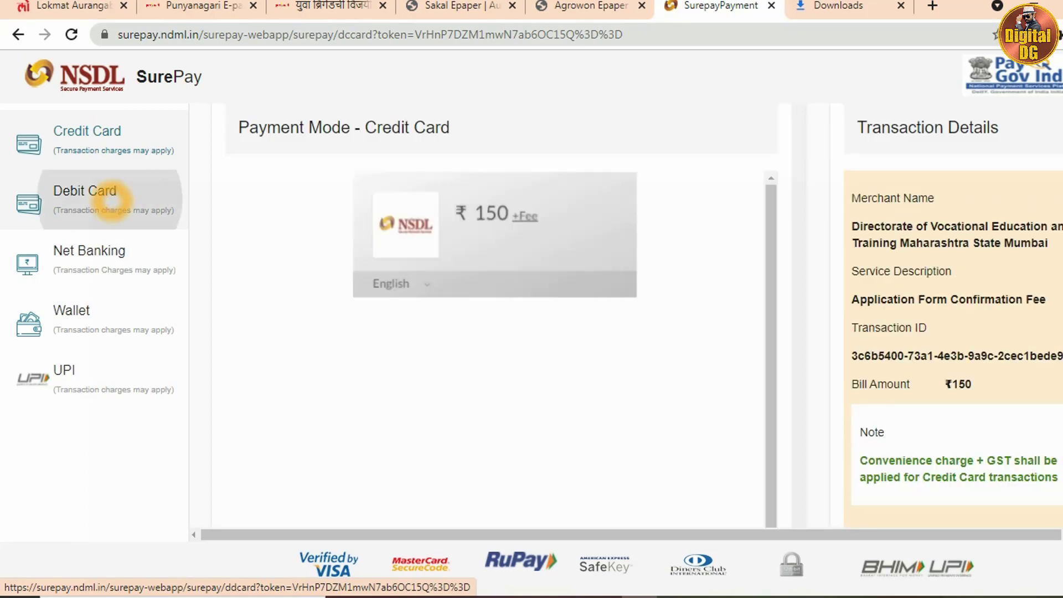
click(112, 200)
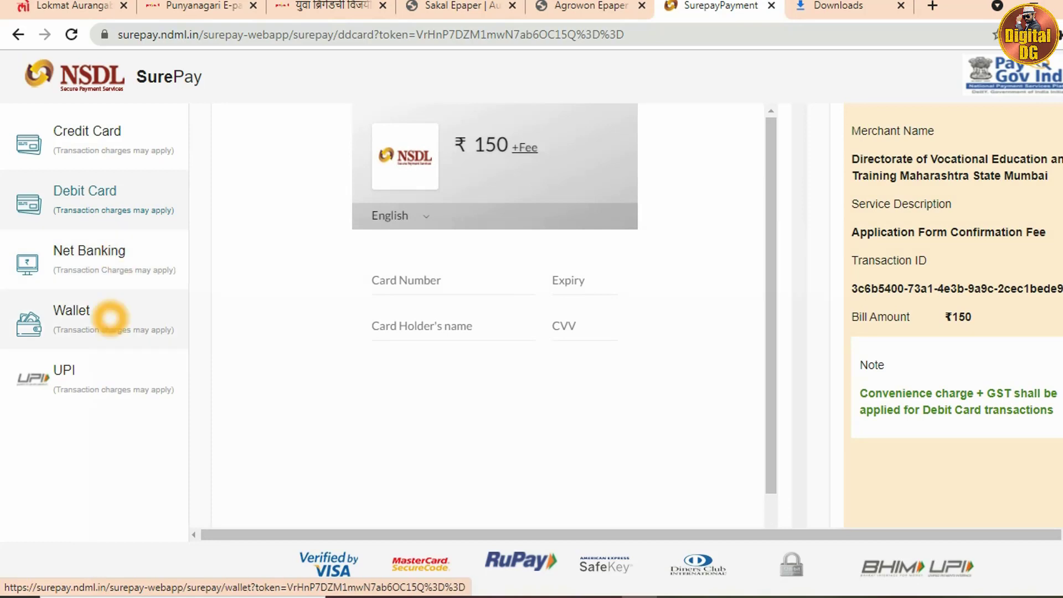
click(109, 317)
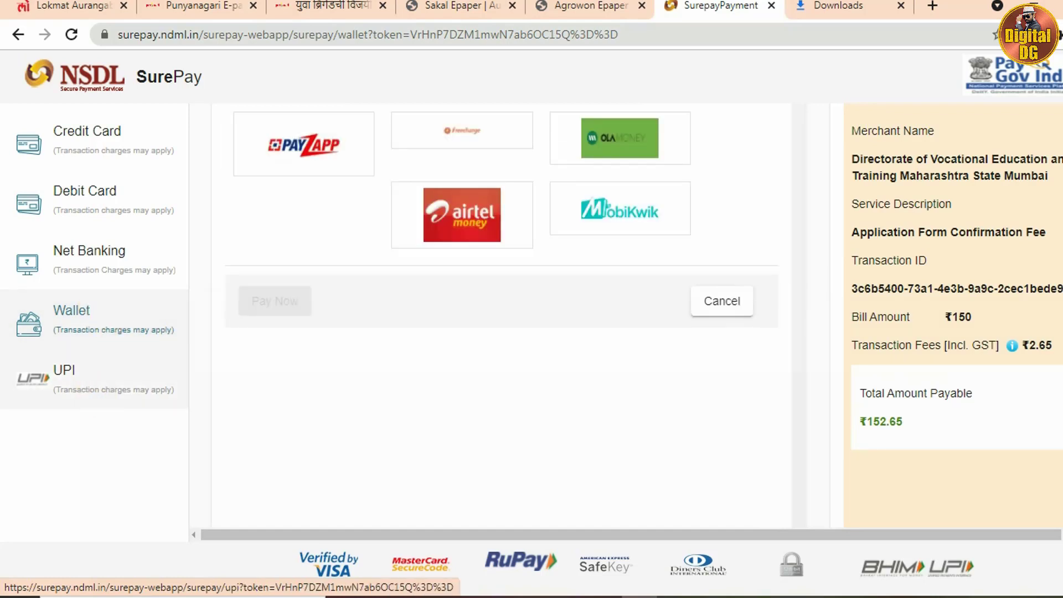
Step: Choose UPI as the payment mode, enter the payer's virtual payment address and submit the ₹150 payment through the fees breakup
click(98, 386)
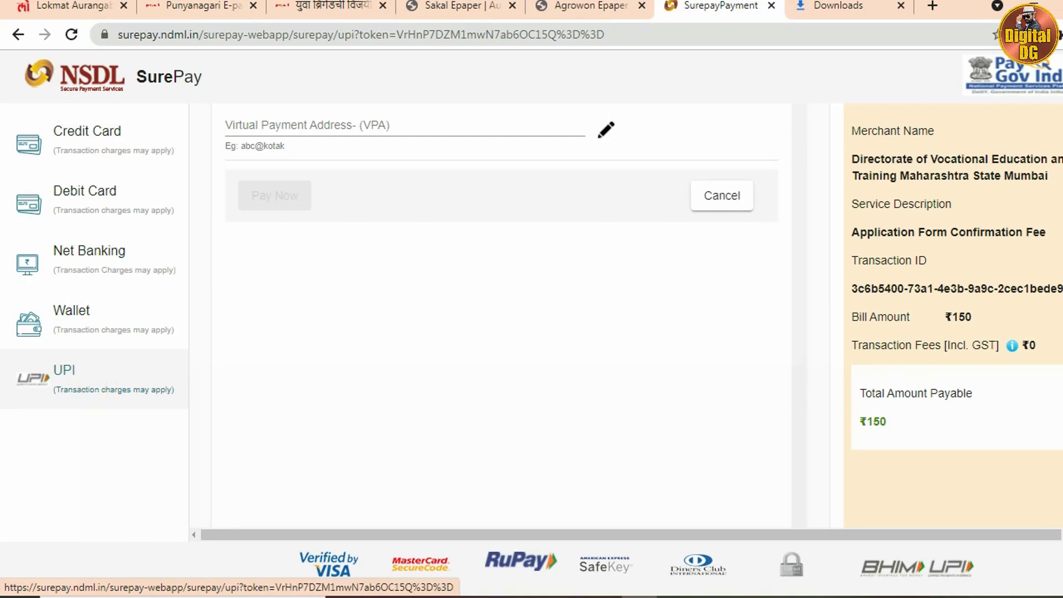
click(332, 124)
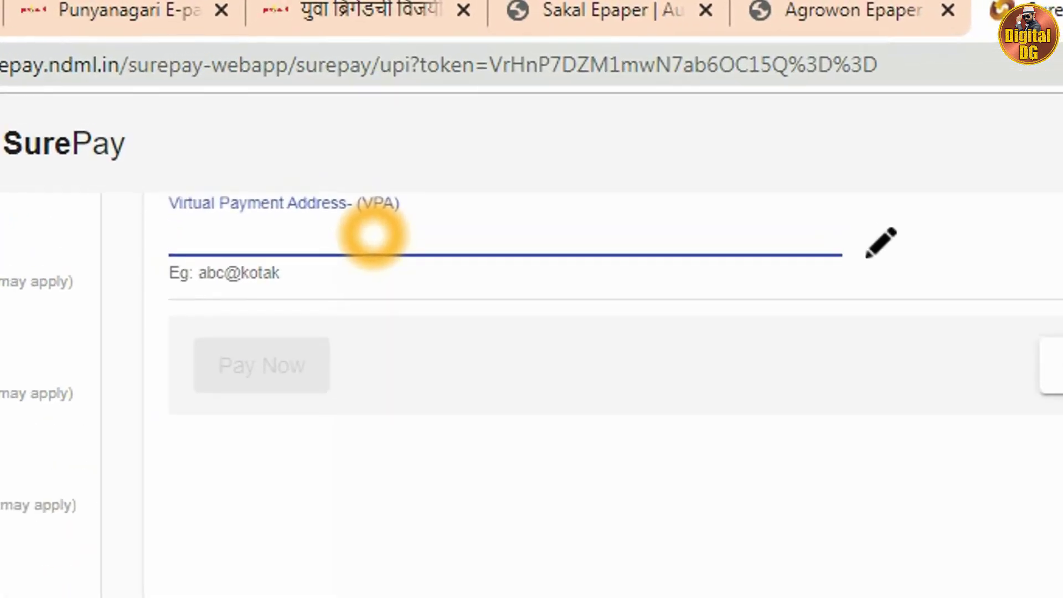
key(ctrl+v)
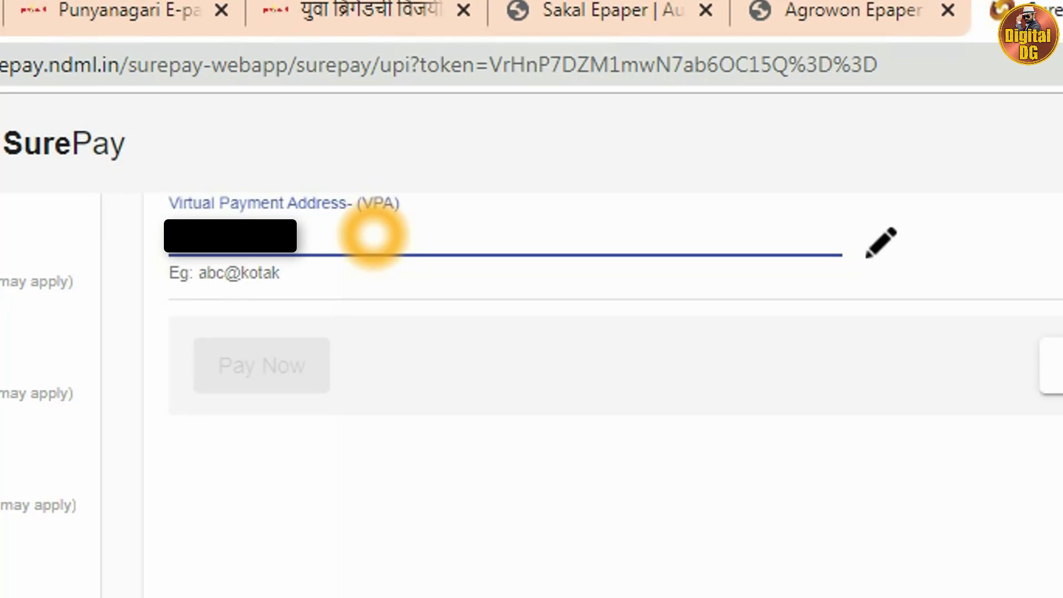
text(@ybl)
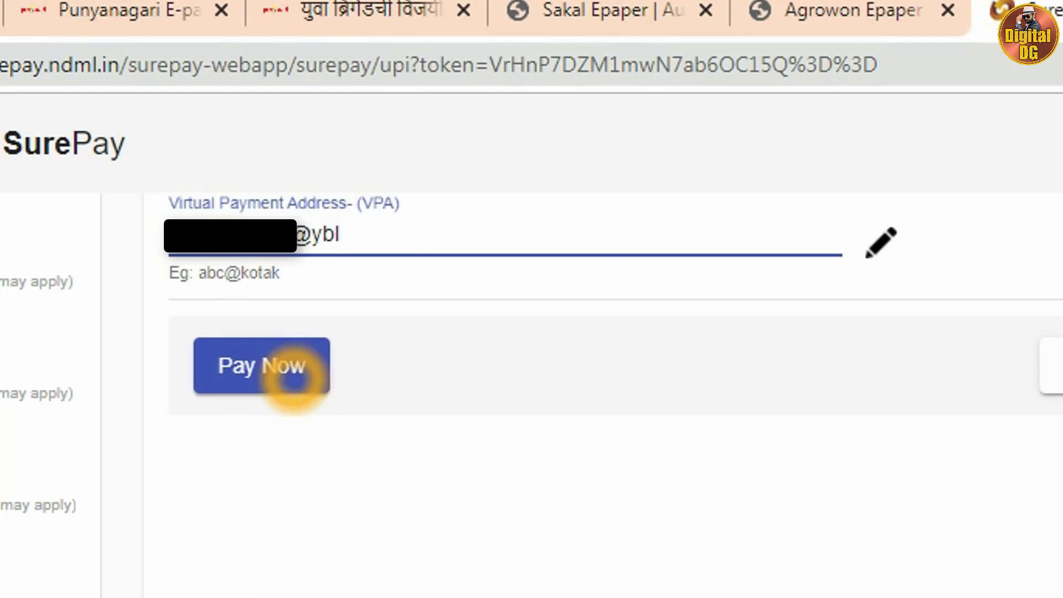
click(294, 379)
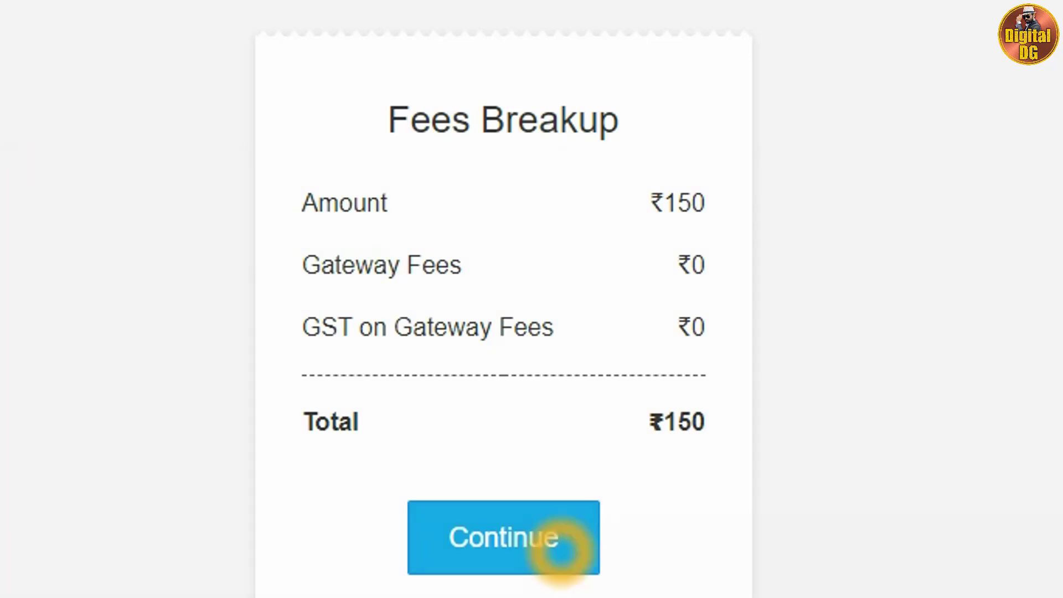
click(560, 550)
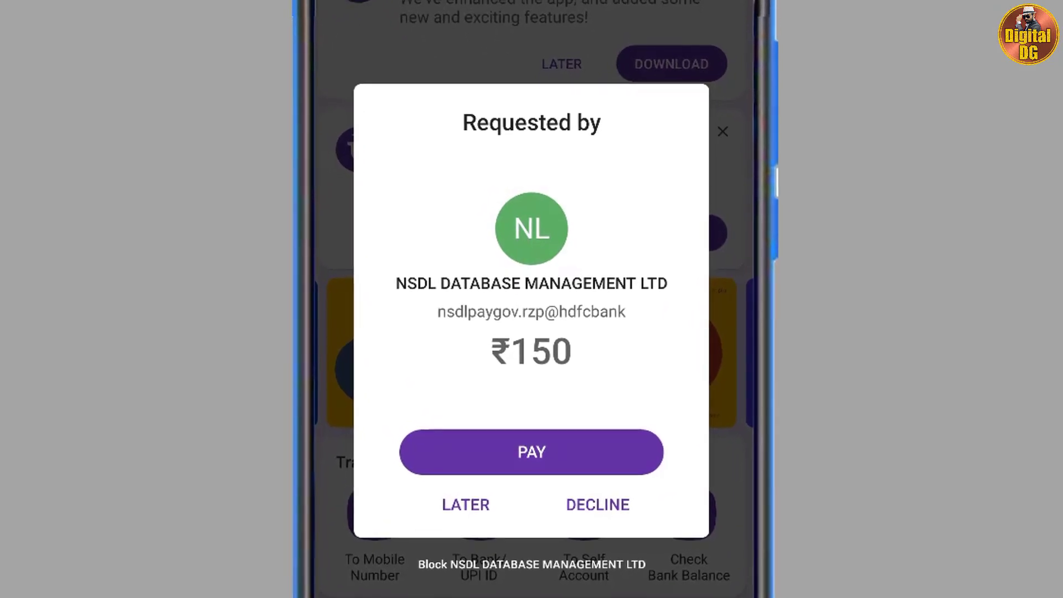
Step: Approve the ₹150 request from NSDL Database Management Ltd in the phone's payment app and open the payment details
click(533, 488)
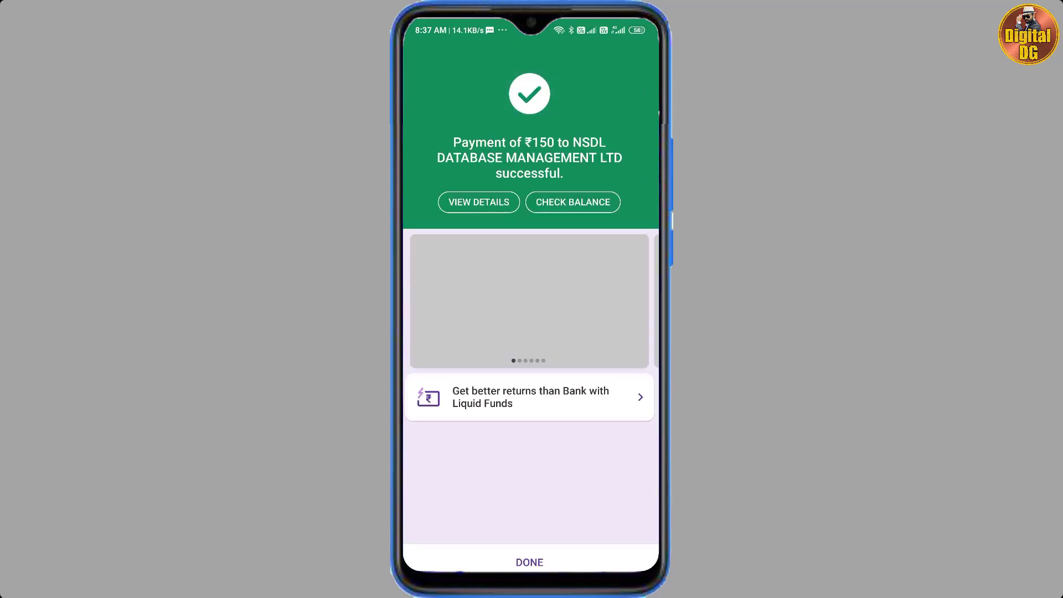
click(478, 202)
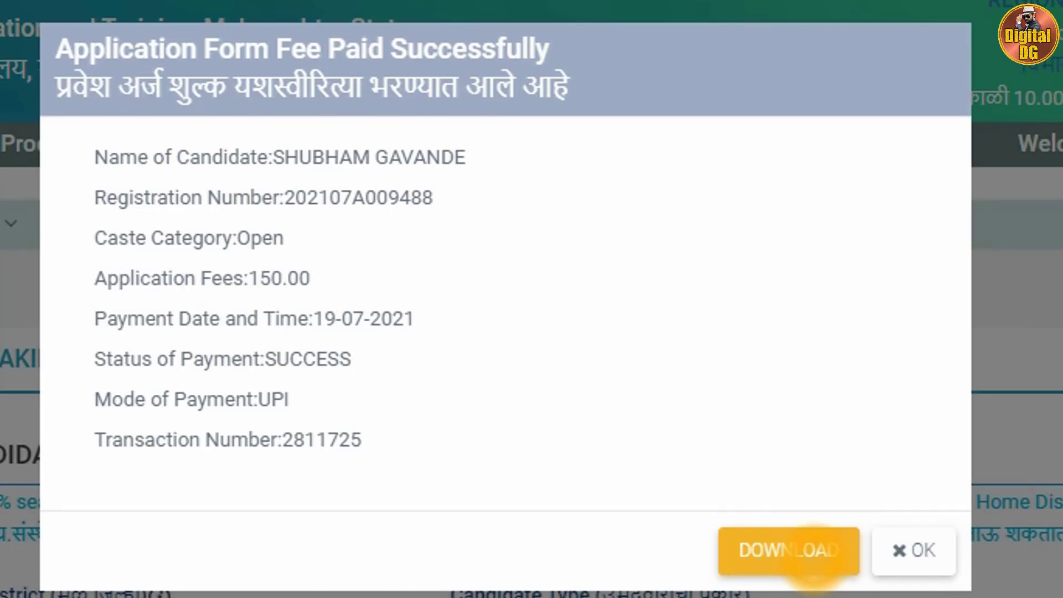
Step: Dismiss the fee payment summary on the admission site and continue from the undertaking to the candidate instructions
click(932, 561)
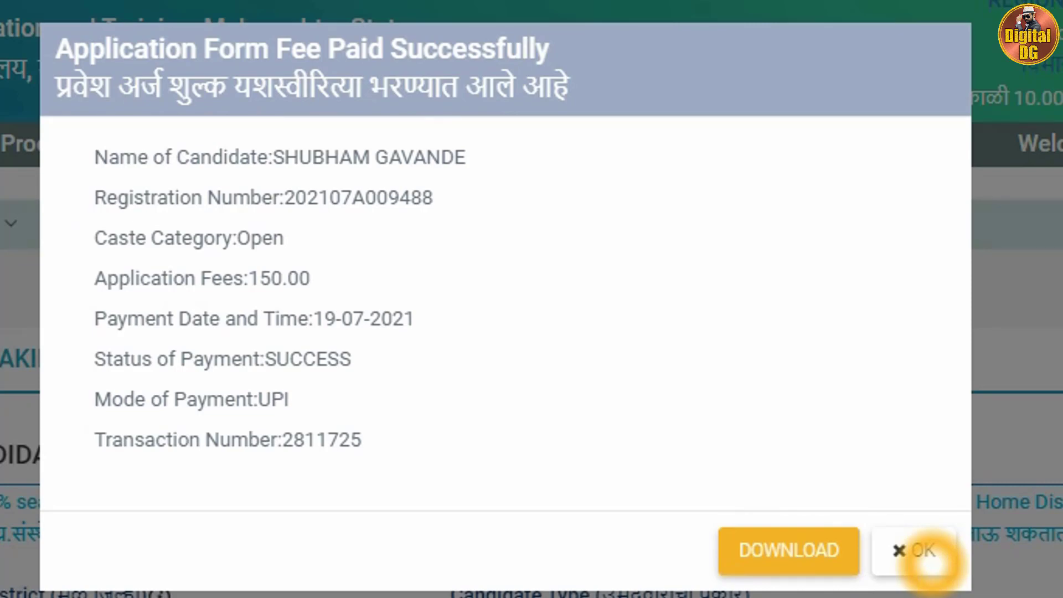
click(932, 562)
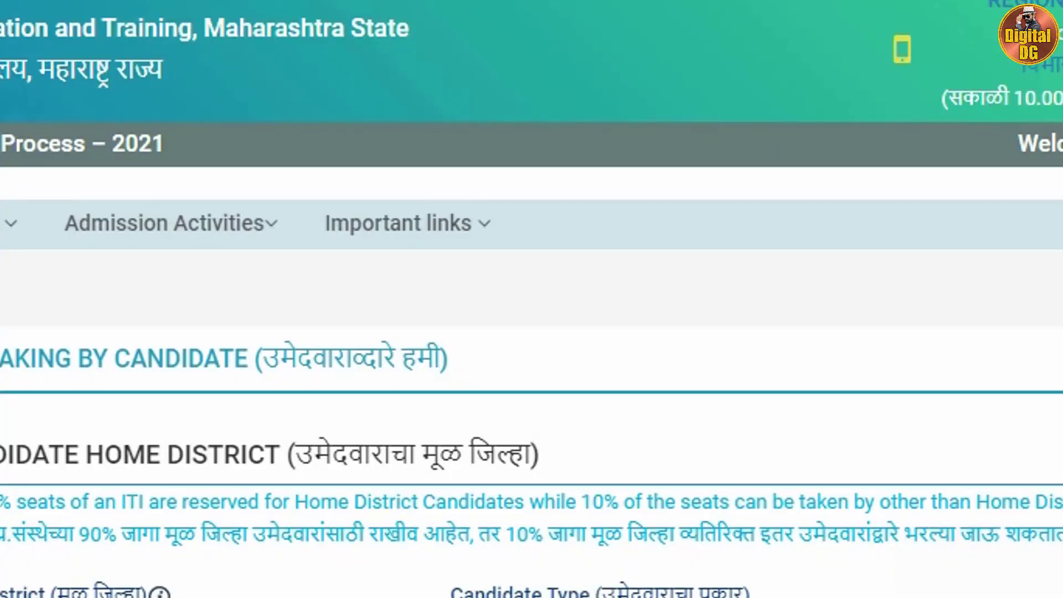
scroll(532, 388, down, 5)
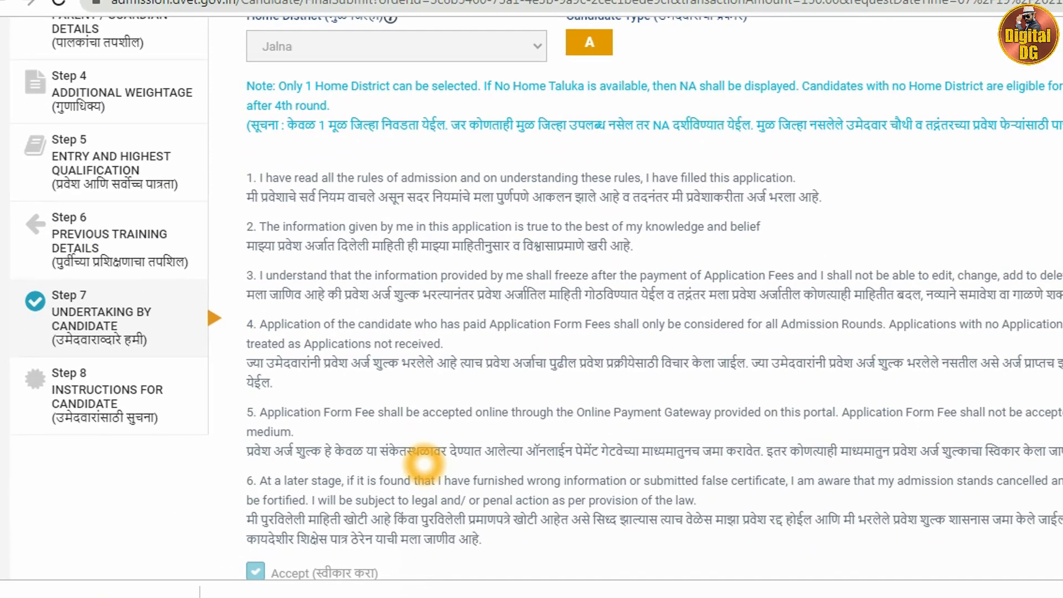
scroll(423, 462, down, 6)
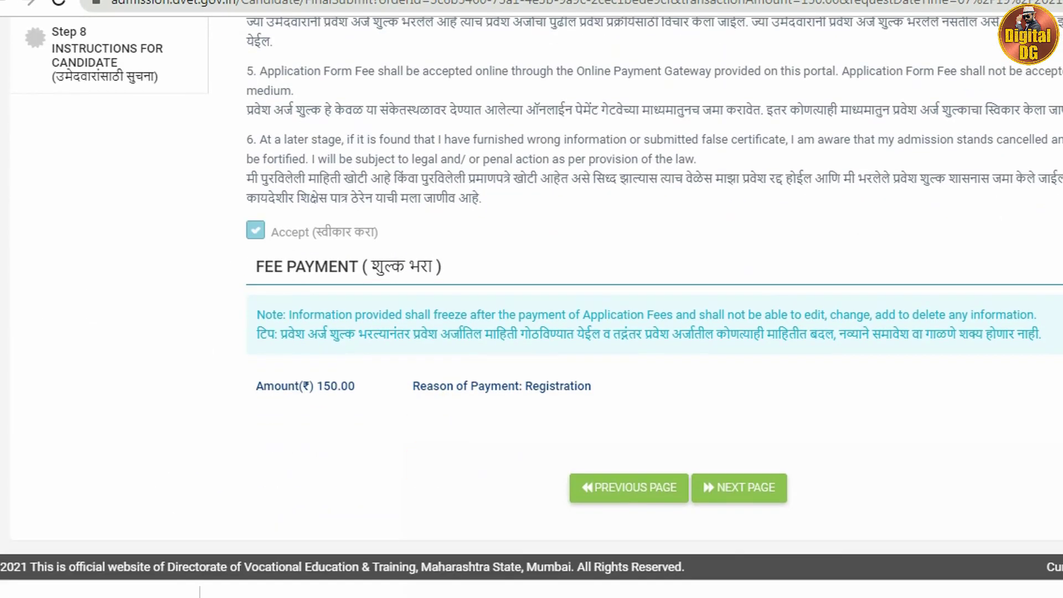
click(739, 487)
Step: Generate and save the application form as a Marathi PDF and open the downloaded file
scroll(612, 427, down, 8)
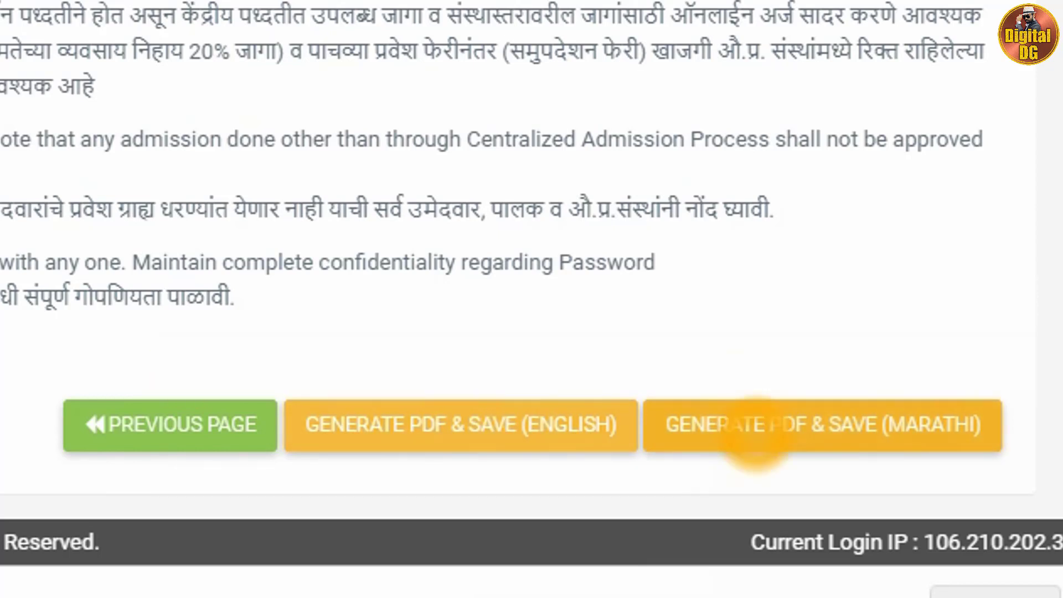
click(755, 426)
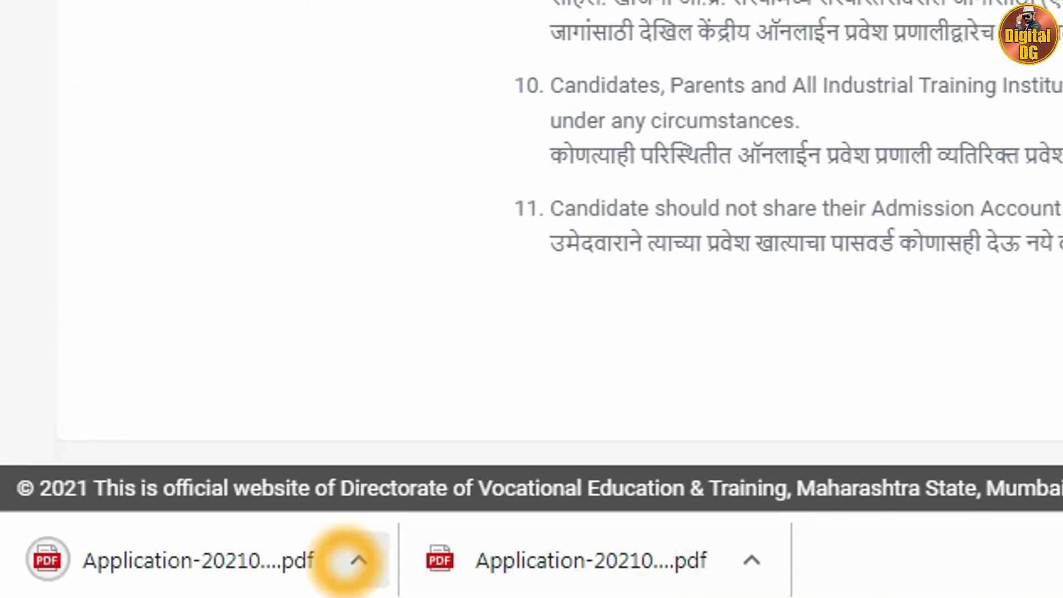
click(357, 560)
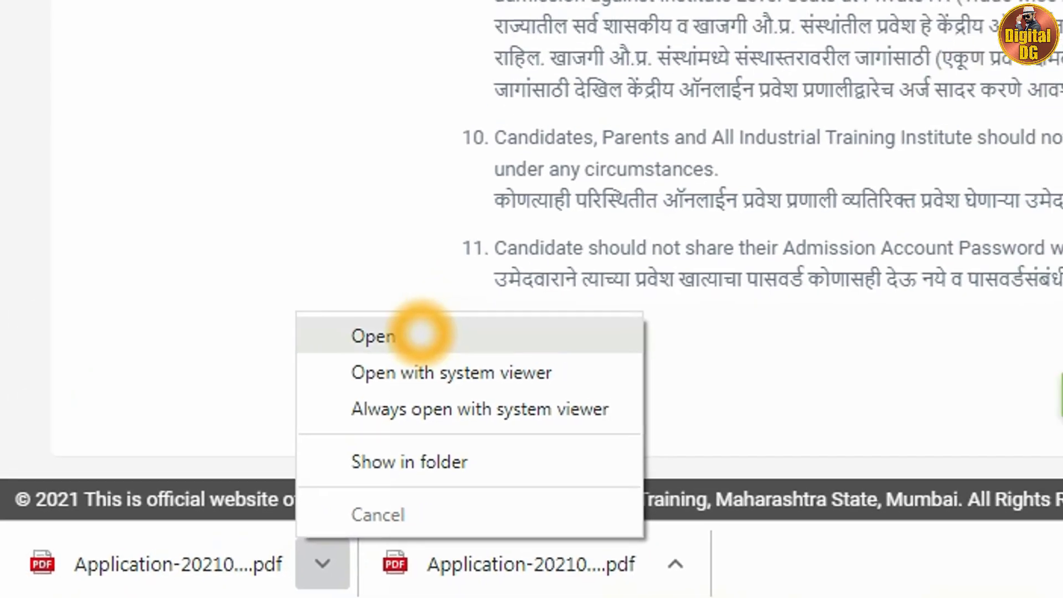
click(421, 333)
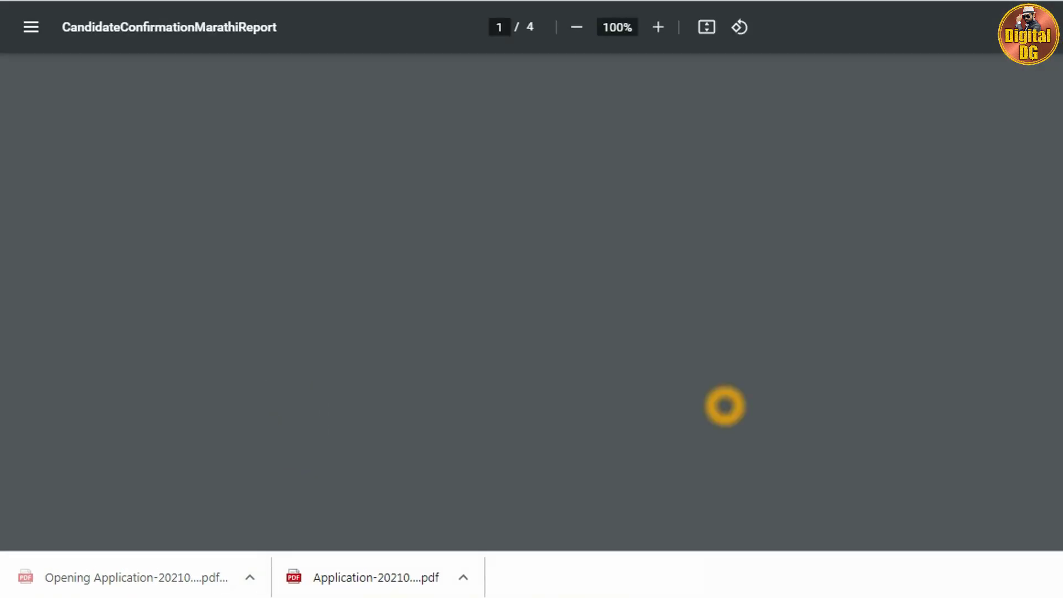
Step: Read through the confirmed application form from the personal details to the candidate instructions on page 3
scroll(640, 404, down, 10)
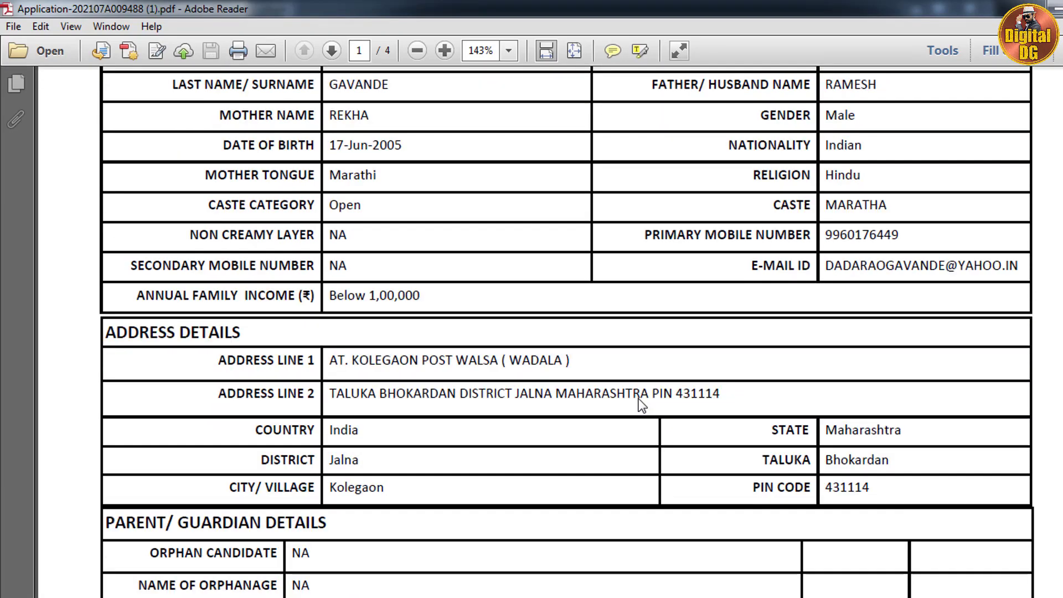
scroll(641, 403, down, 12)
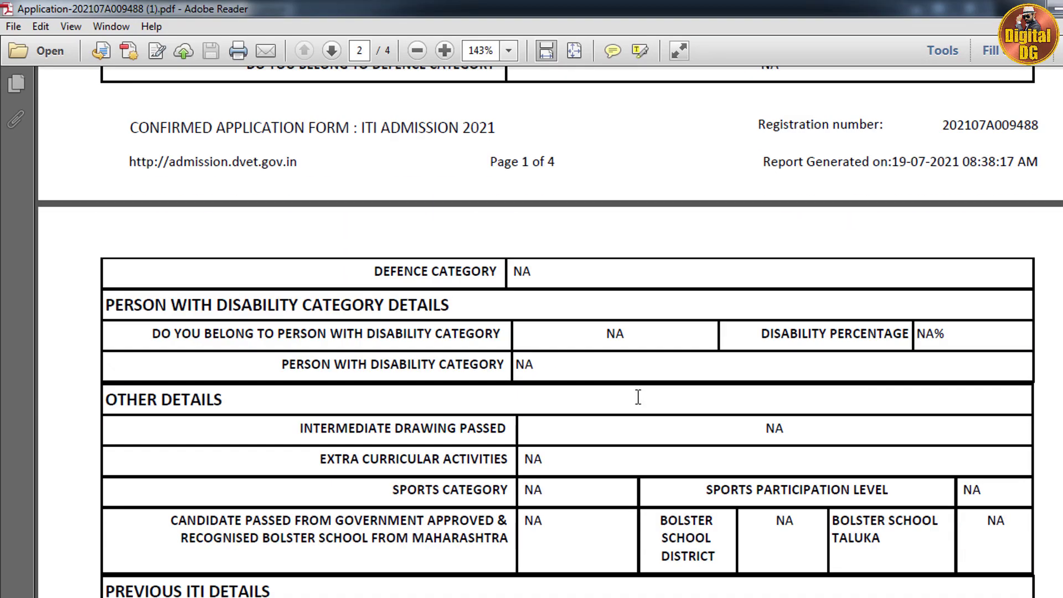
scroll(638, 397, down, 12)
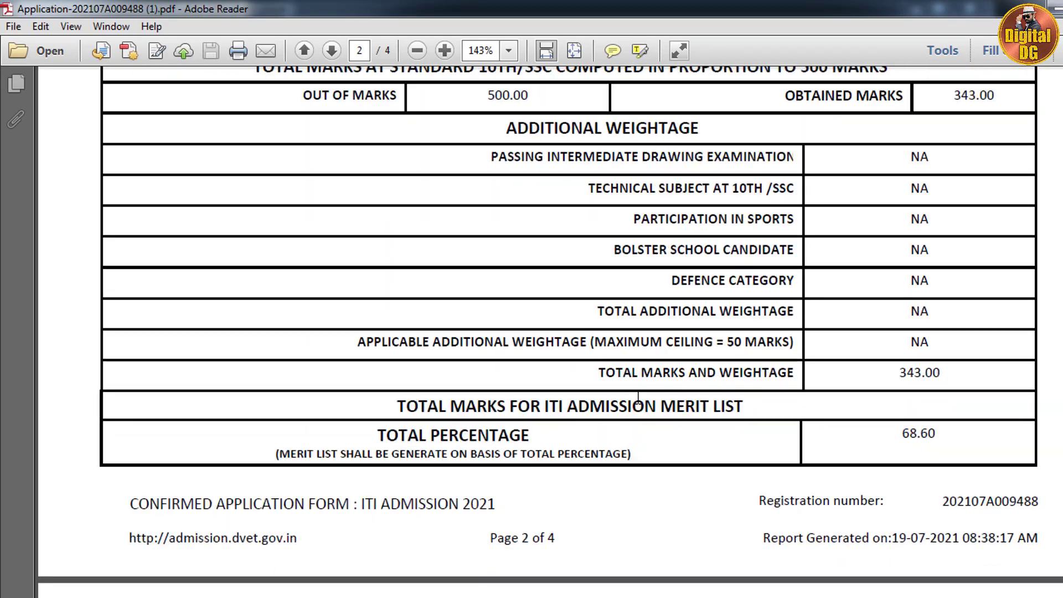
scroll(638, 399, down, 12)
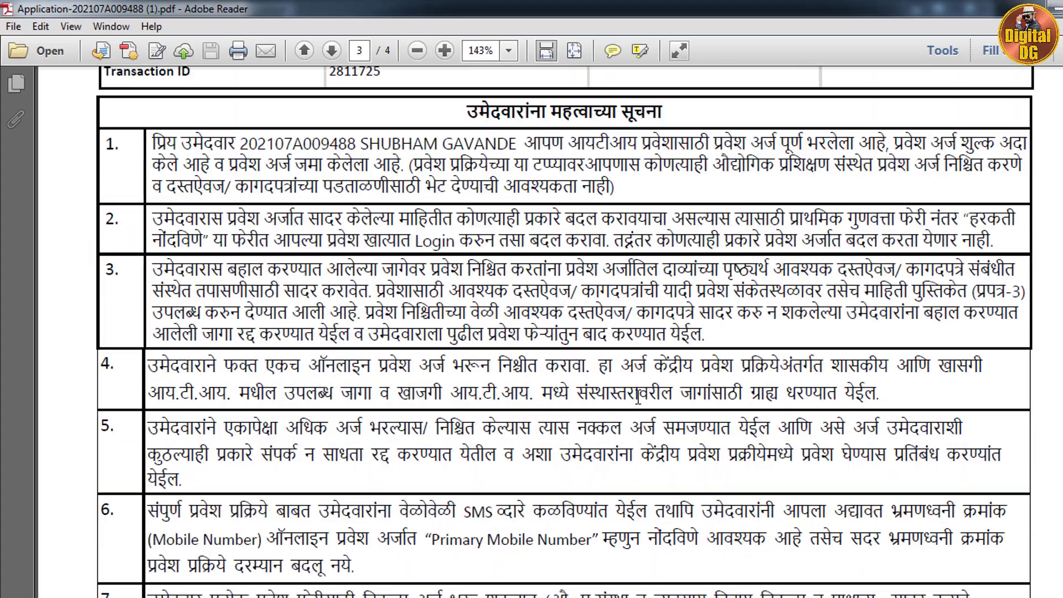
Step: Read the remaining candidate instructions and the list of required admission documents through the end of page 4
scroll(638, 397, down, 12)
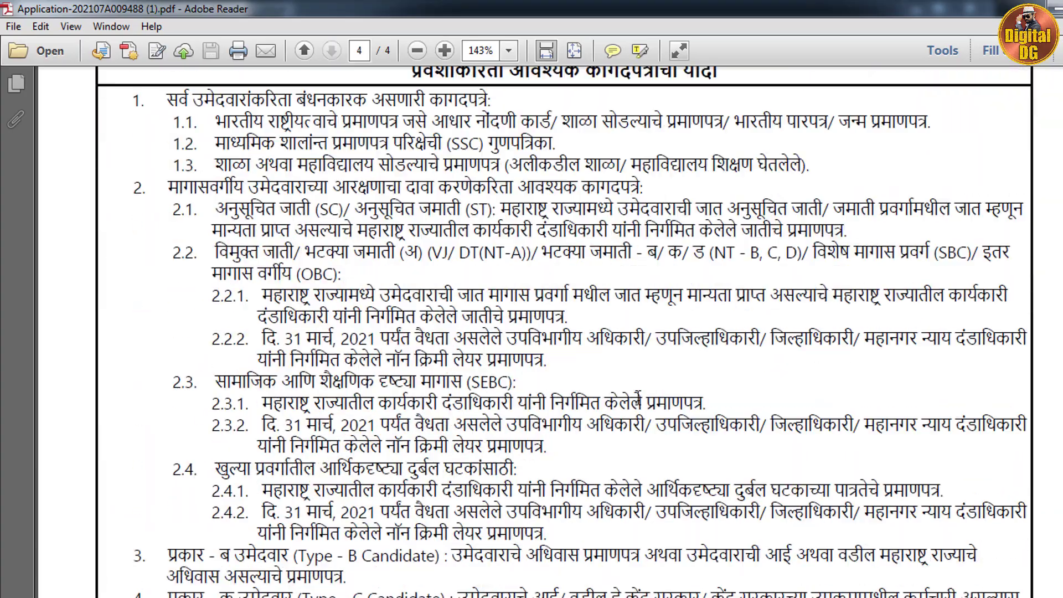
scroll(637, 398, down, 12)
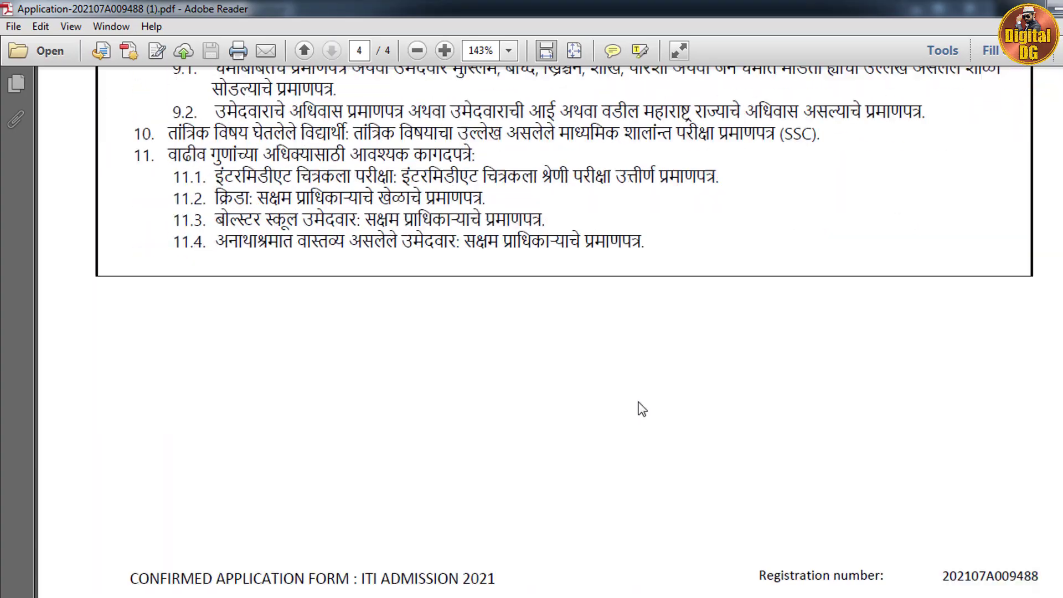
scroll(641, 413, down, 2)
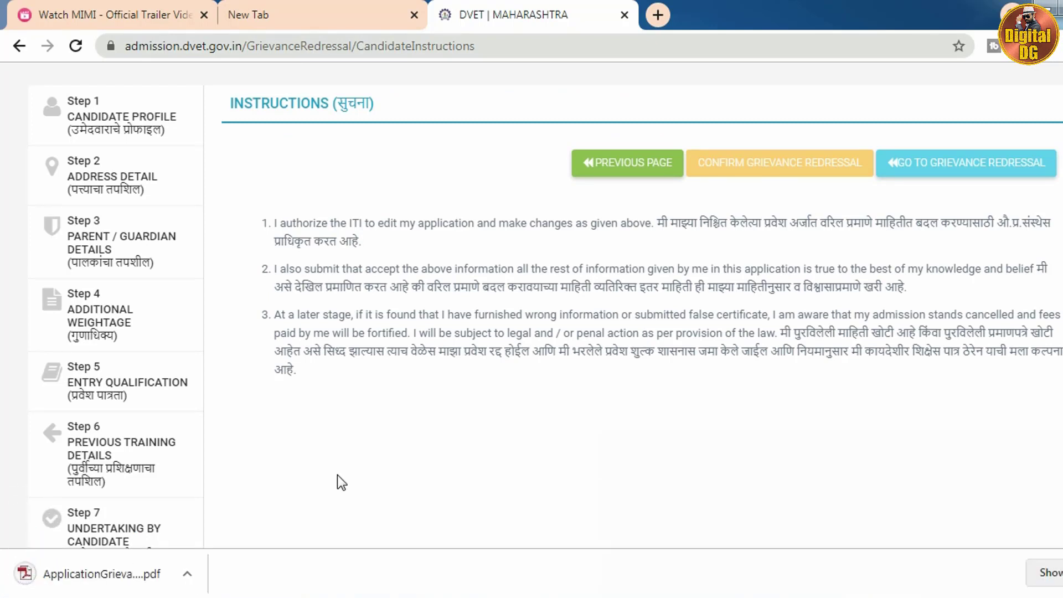
Step: Open the downloaded grievance redressal application PDF and review it from the candidate profile to the SSC marks details
click(188, 576)
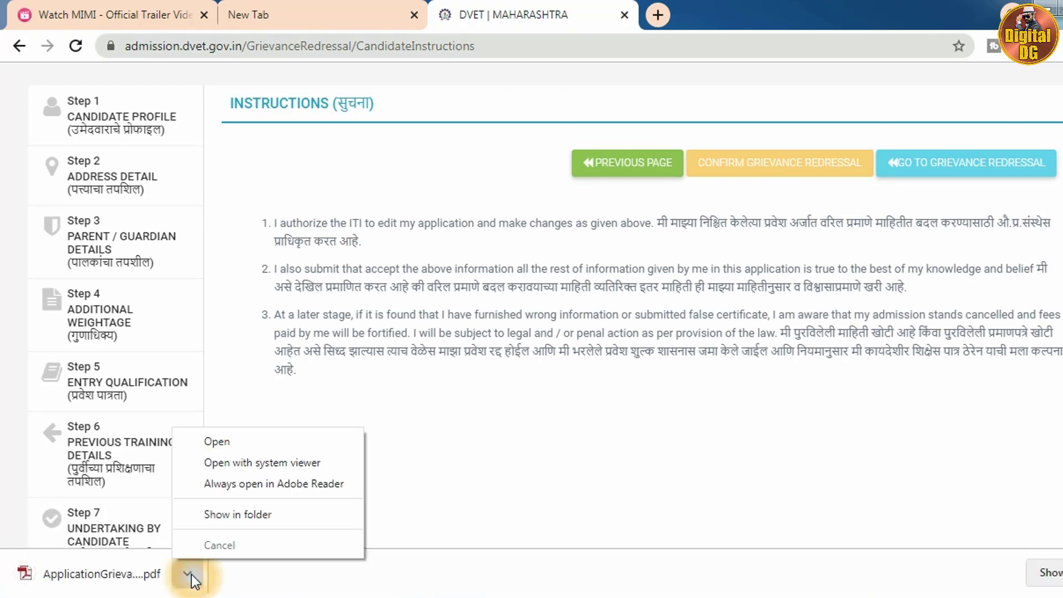
click(250, 449)
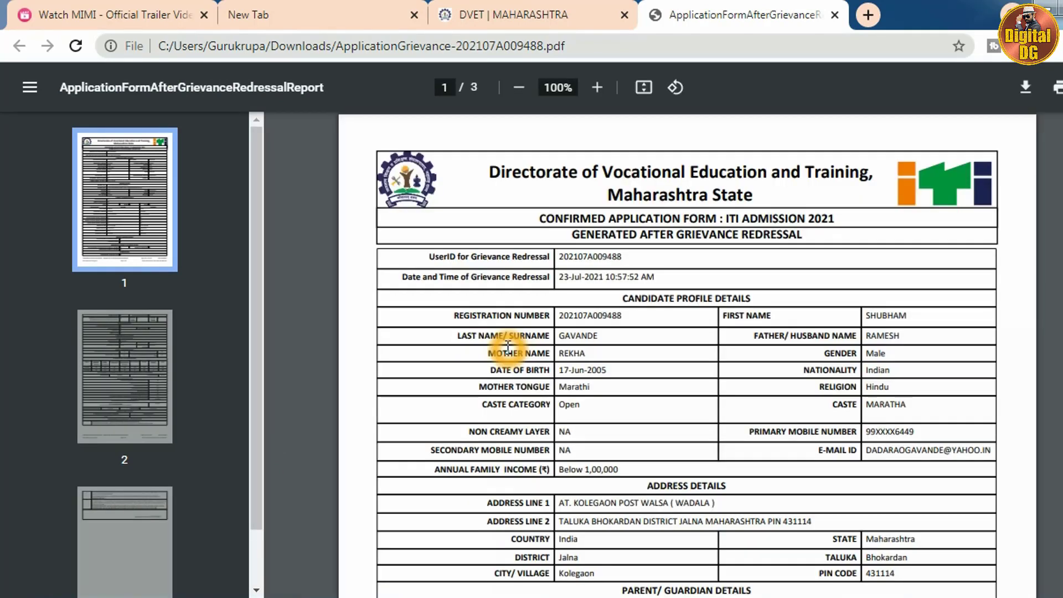
scroll(508, 346, down, 3)
scroll(507, 346, down, 5)
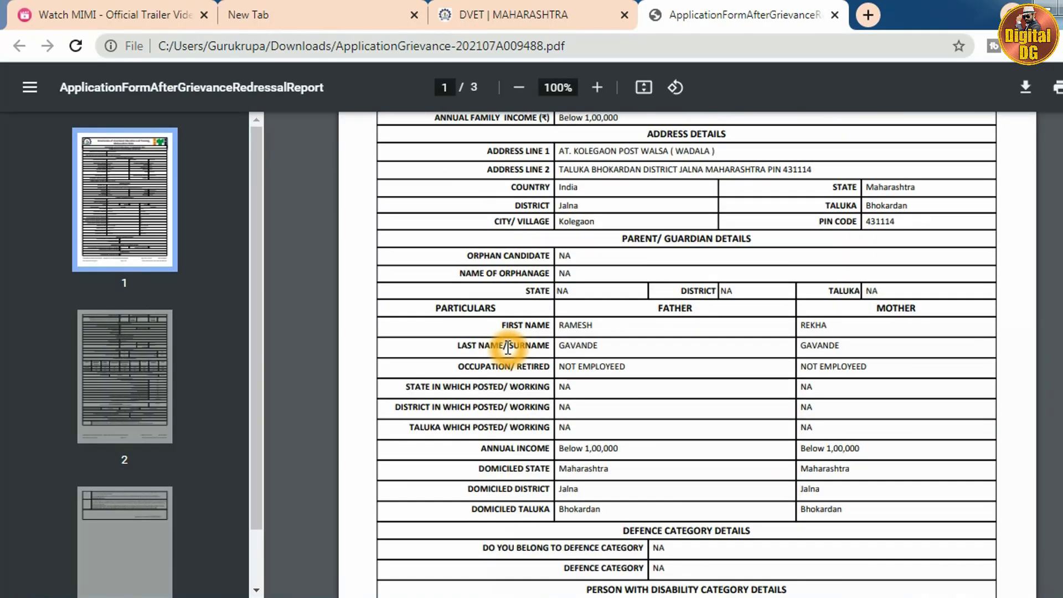
scroll(508, 346, down, 12)
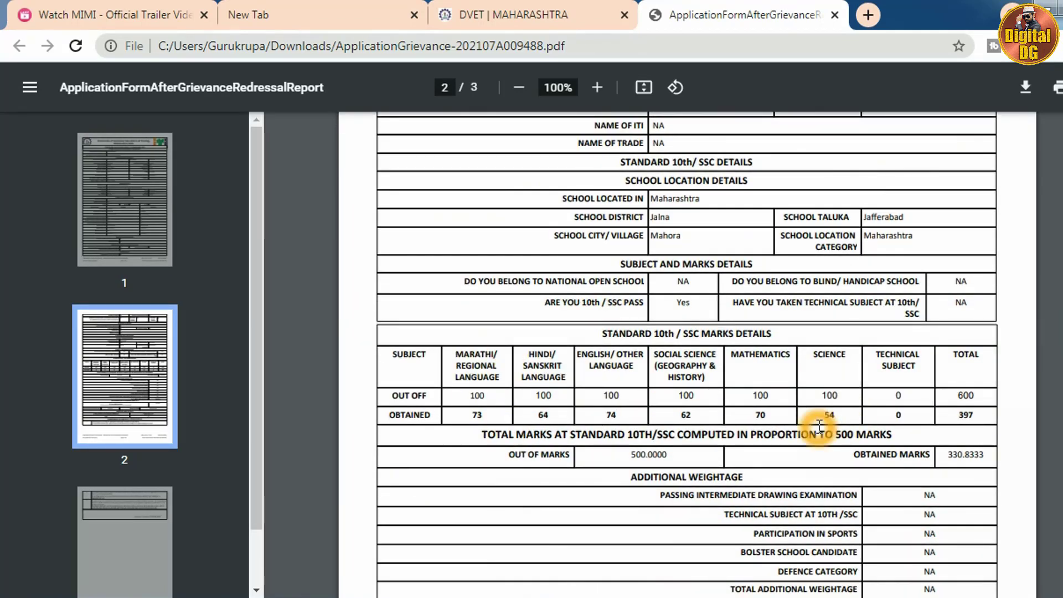
scroll(822, 424, up, 2)
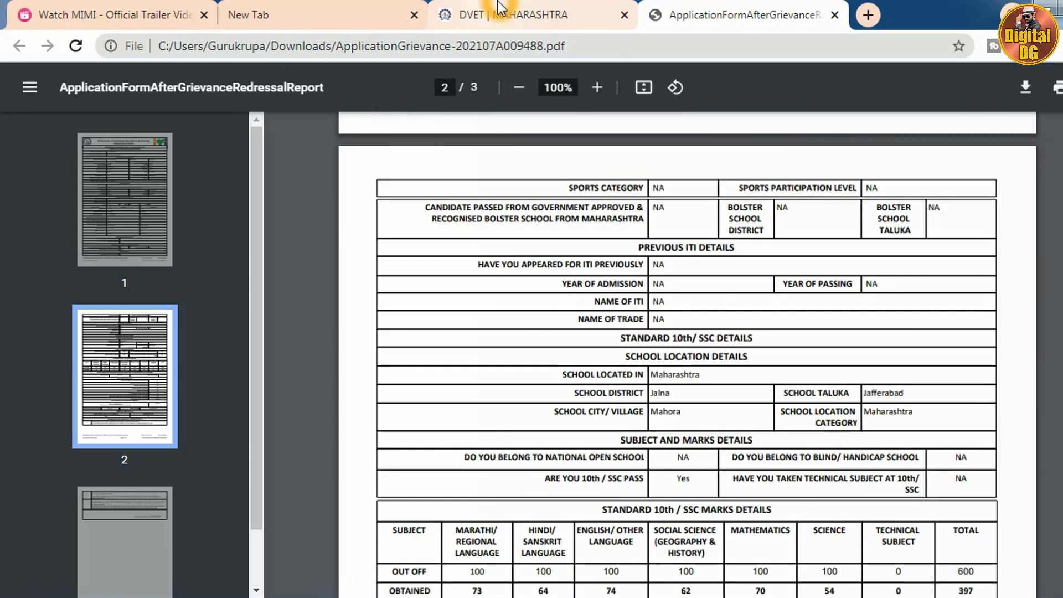
Step: Return to the DVET admission site and open the Submit/ Change Options/Preferences page
click(501, 14)
scroll(510, 424, up, 3)
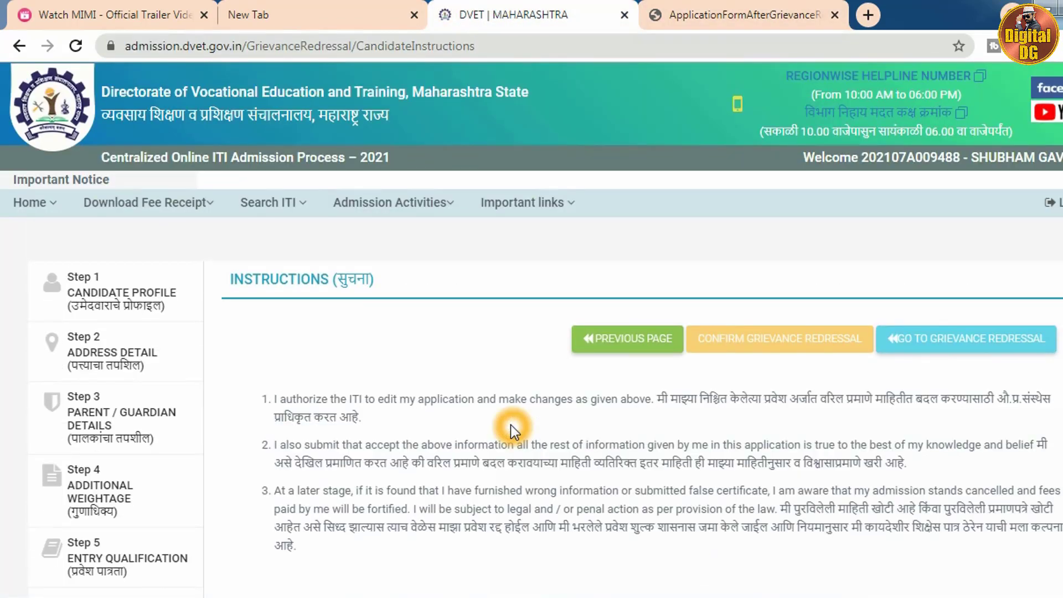
click(432, 205)
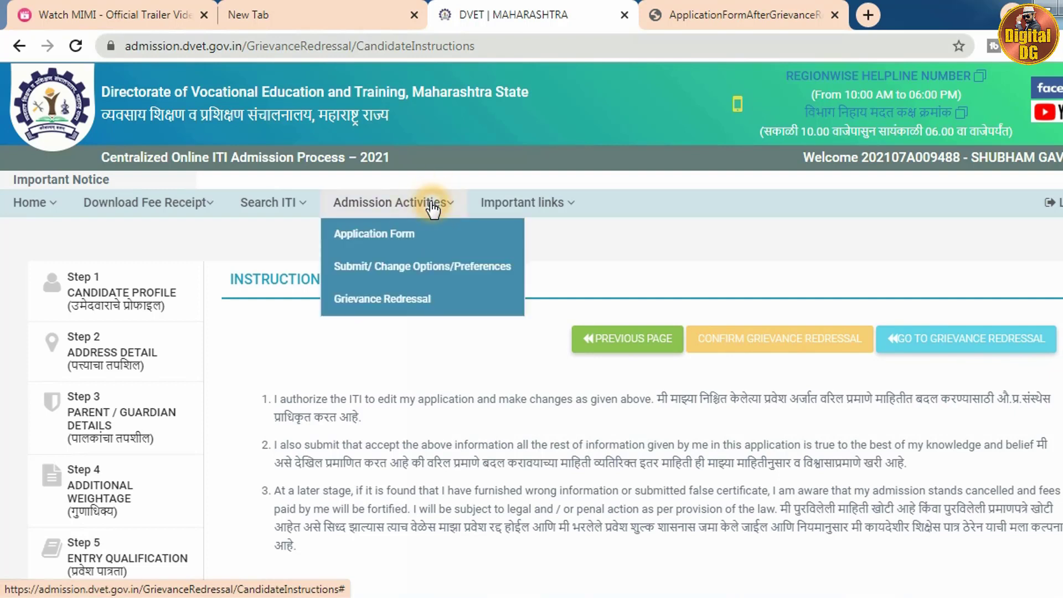
click(451, 269)
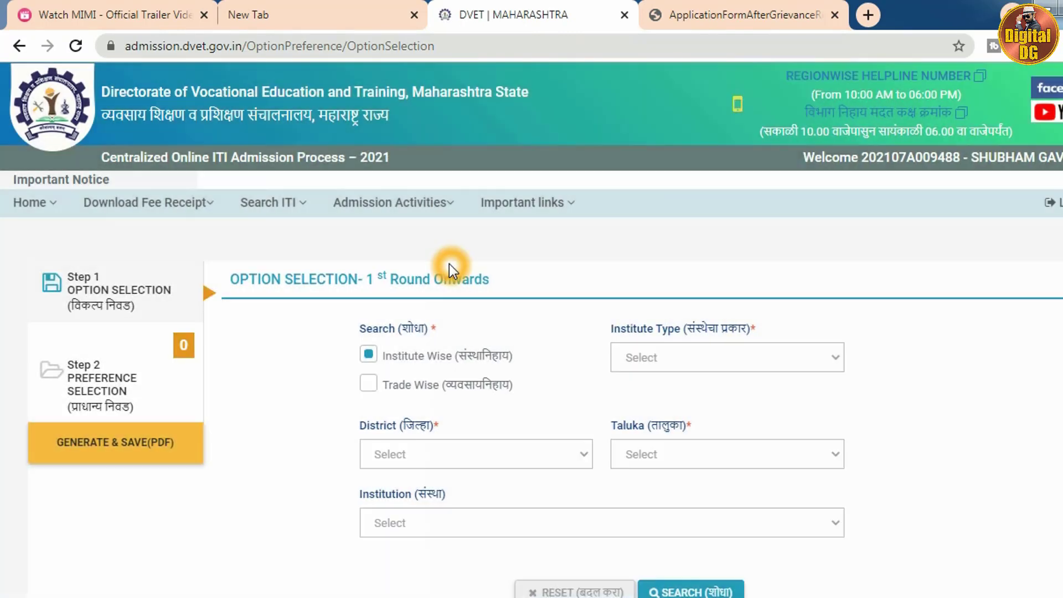
Step: Set the institute-wise option search to GOVERNMENT institutes in Jalna district, Bhokardan taluka
click(670, 357)
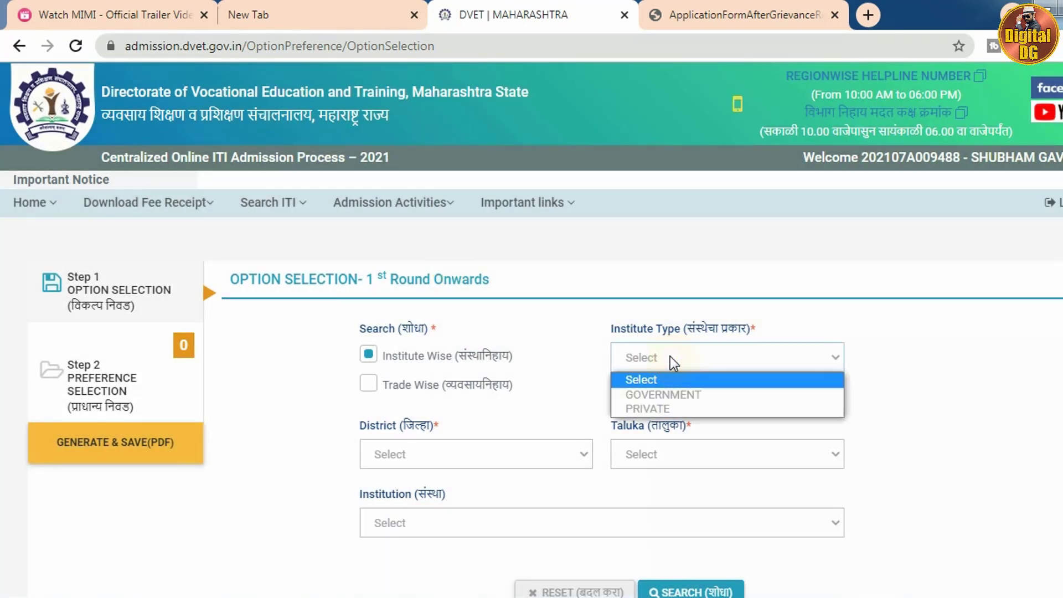
click(678, 390)
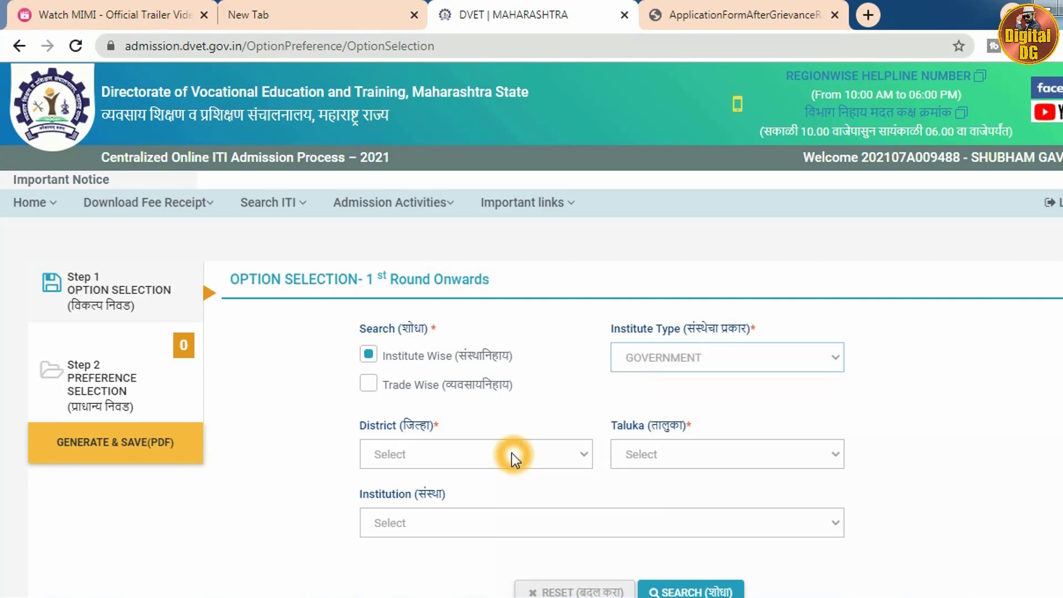
click(513, 459)
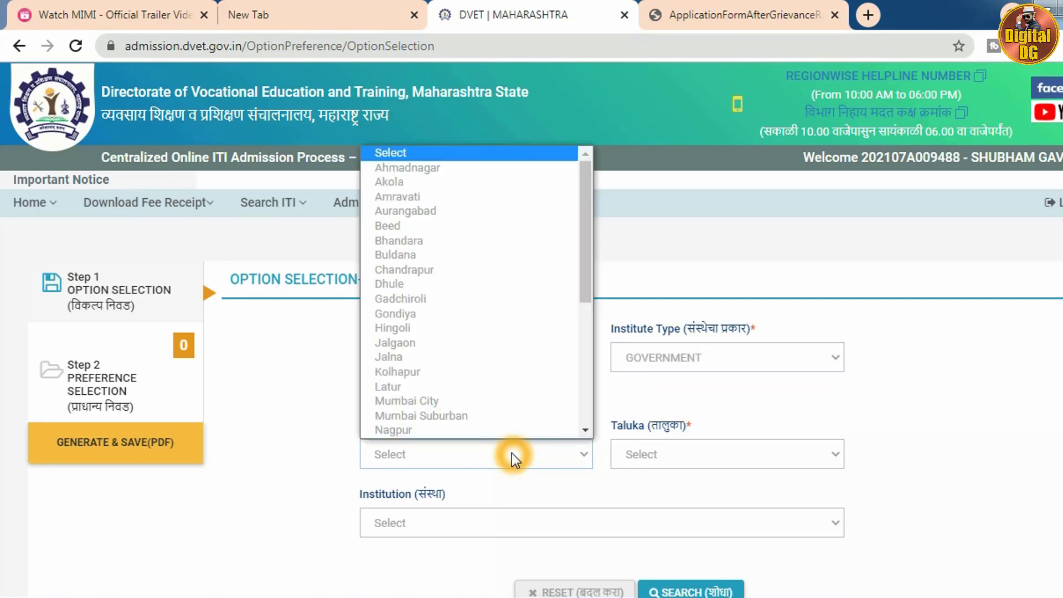
click(515, 357)
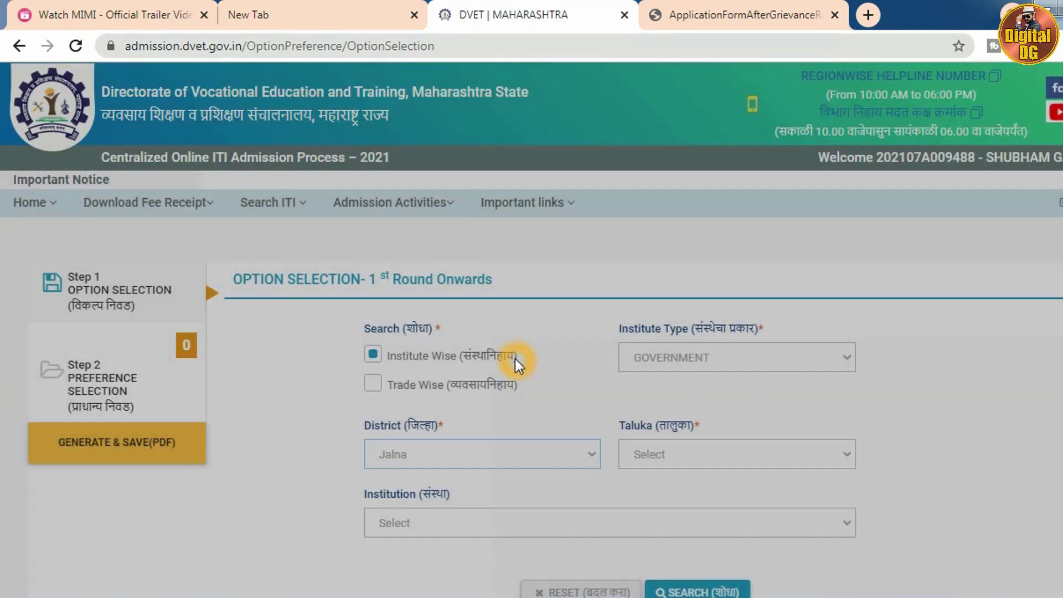
click(702, 452)
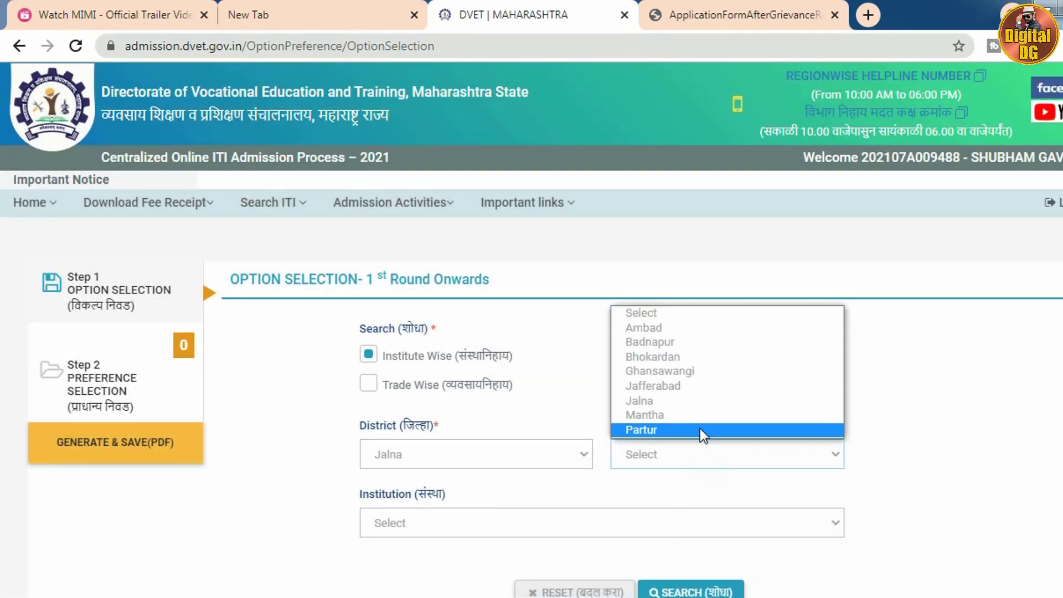
click(700, 355)
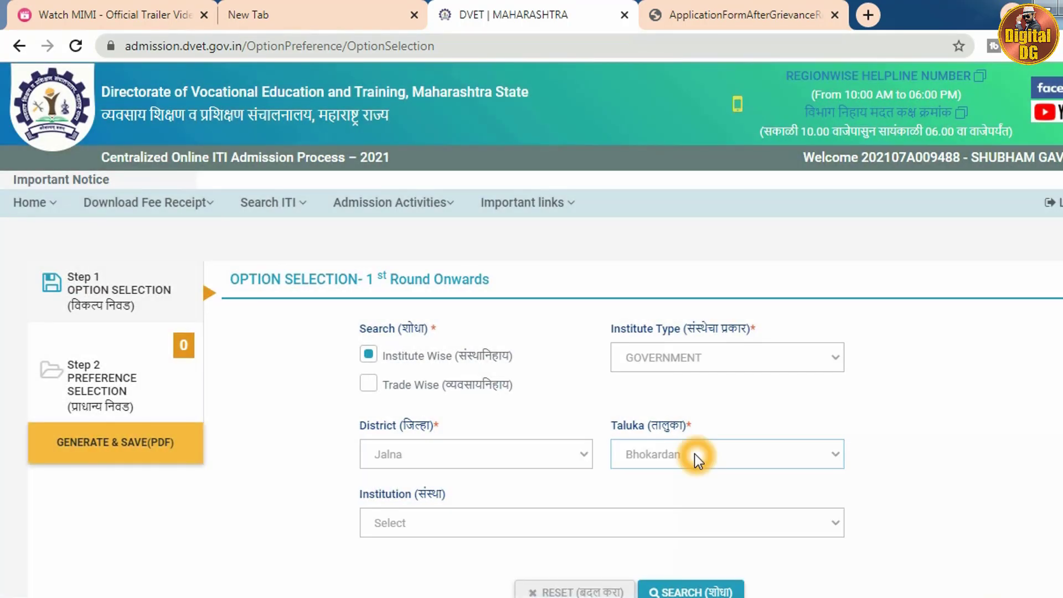
Step: Choose Government Industrial Training Institute, Bhokardan, Dist: Jalna as the institution and search for its courses
scroll(694, 454, down, 2)
click(620, 438)
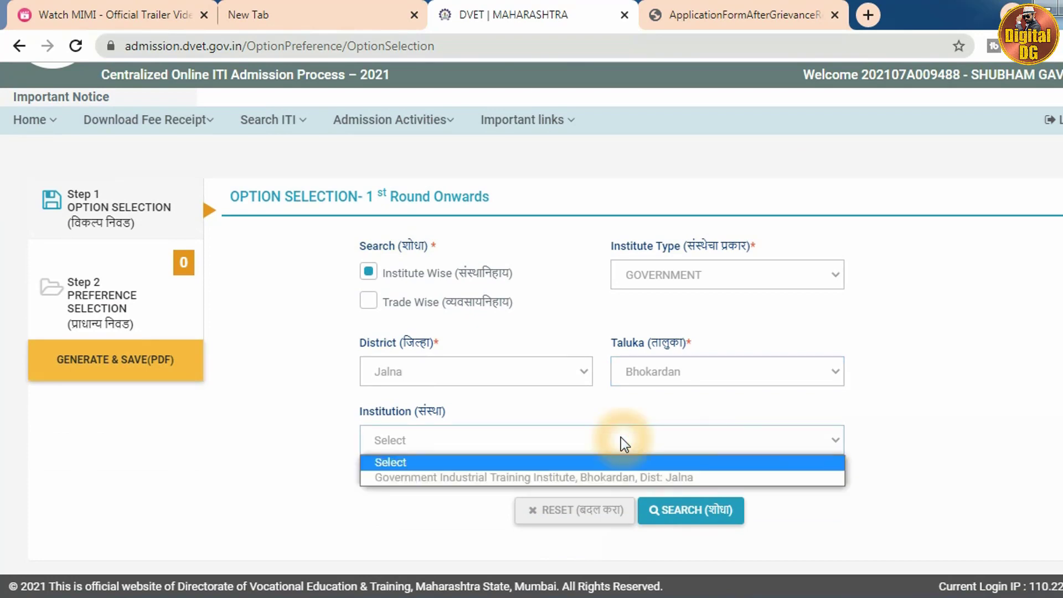
click(613, 478)
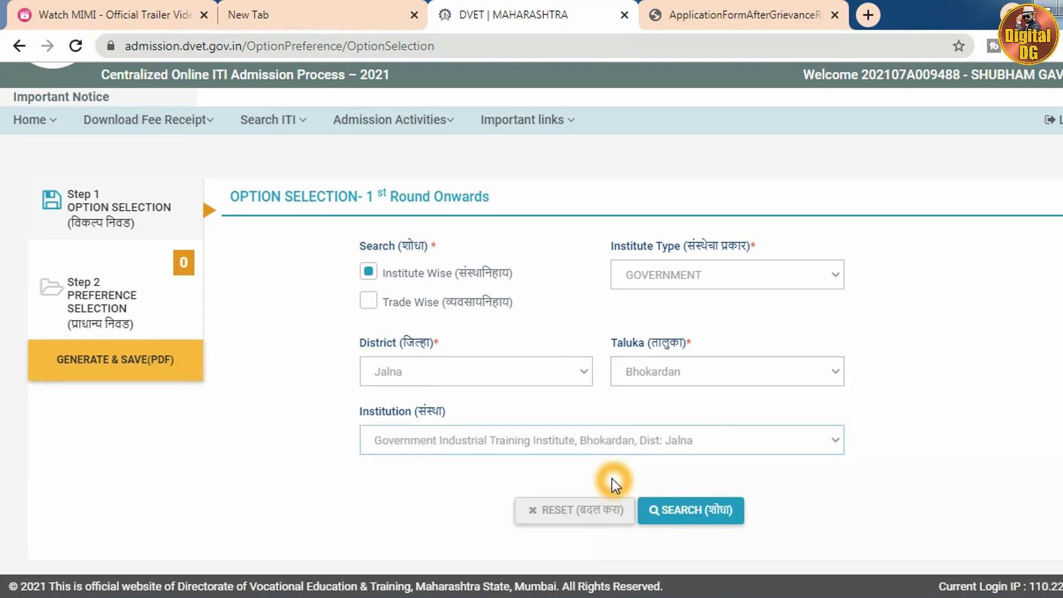
click(677, 509)
scroll(679, 510, down, 10)
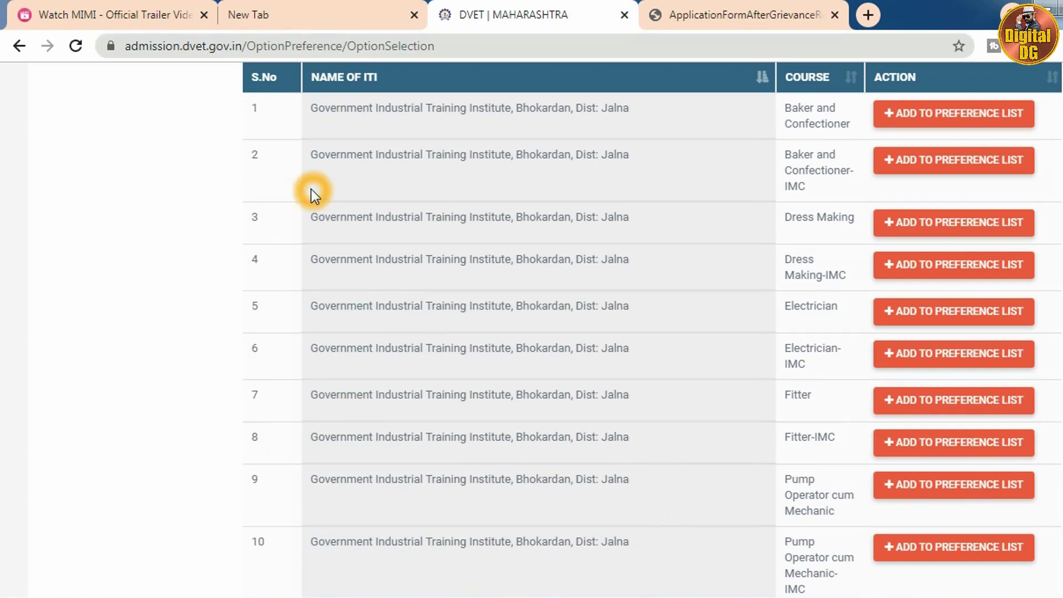
Step: Add the Bhokardan institute's Fitter, Pump Operator cum Mechanic, Pump Operator cum Mechanic-IMC and Welder courses to the preference list
scroll(925, 220, up, 2)
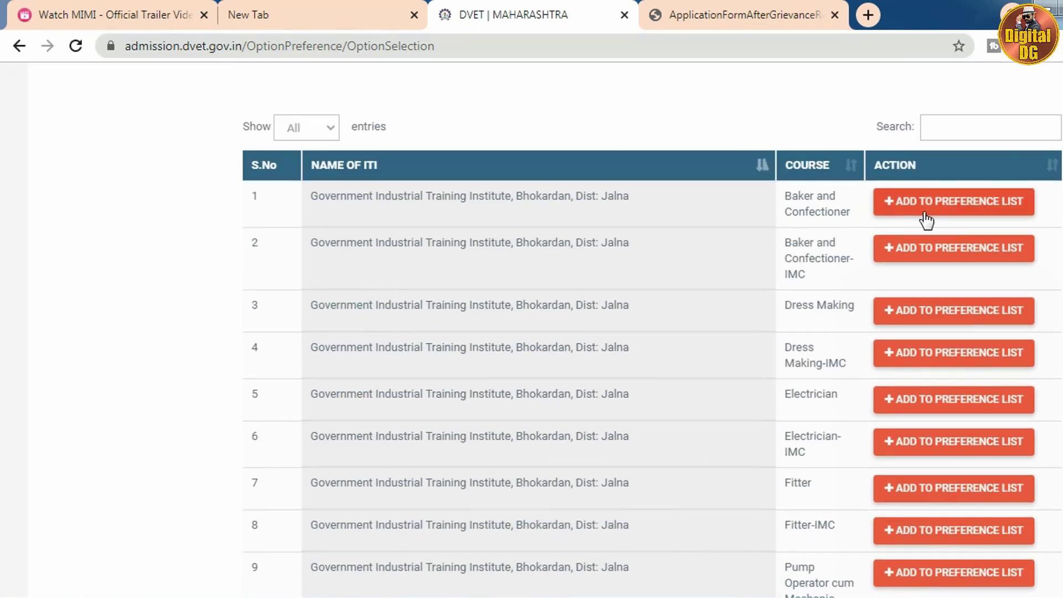
scroll(878, 372, down, 2)
click(926, 402)
click(928, 484)
scroll(929, 476, down, 2)
click(930, 458)
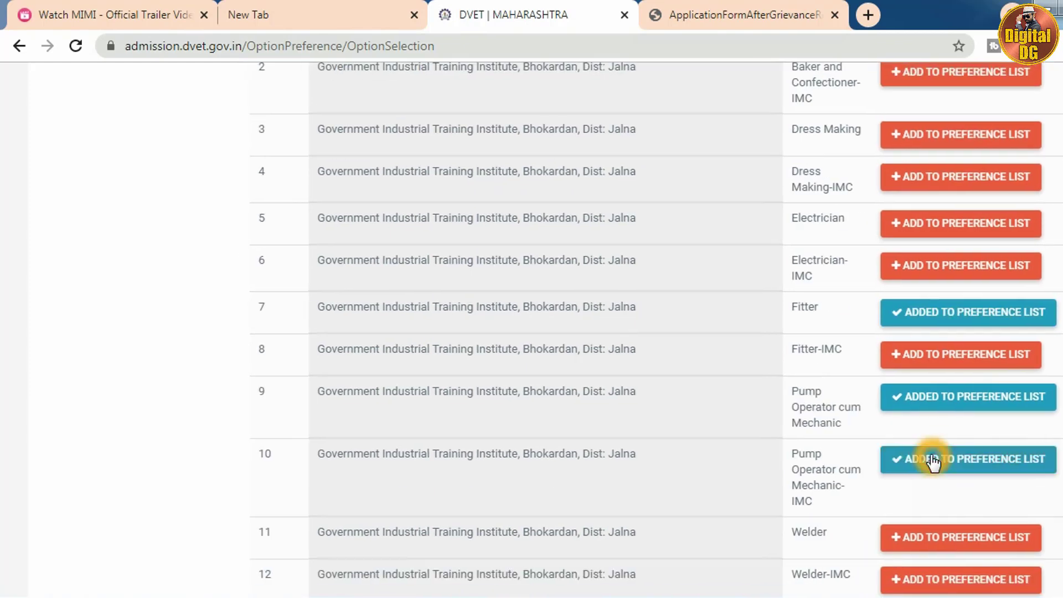
scroll(931, 459, down, 2)
click(934, 454)
Step: Search for the courses of Government Industrial Training Institute, Jafrabad, in Jafferabad taluka of Jalna district
scroll(936, 456, up, 15)
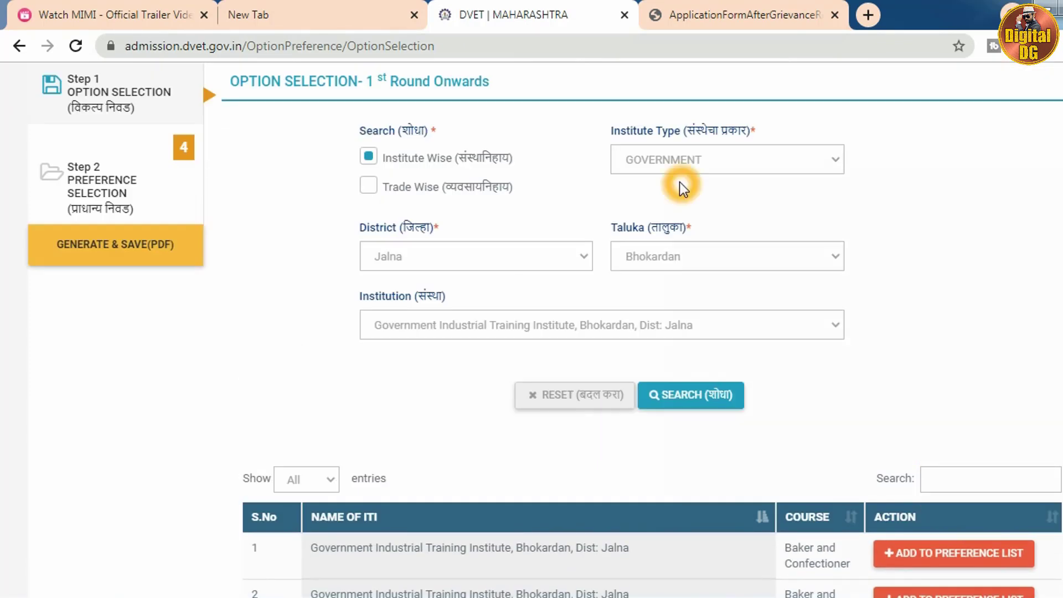
click(726, 256)
click(693, 354)
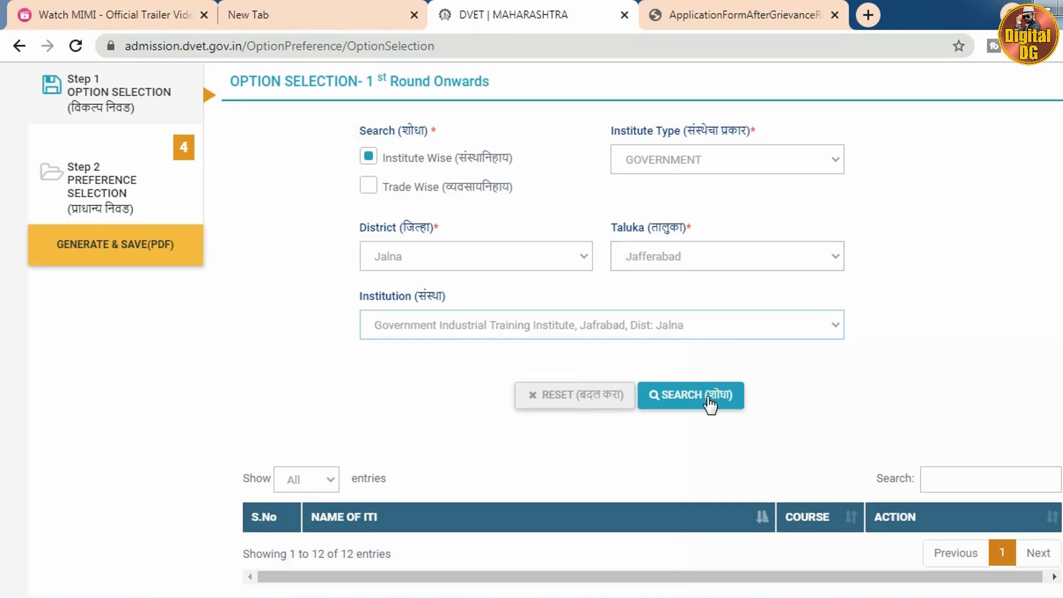
click(707, 400)
scroll(864, 347, down, 5)
scroll(865, 348, down, 2)
Step: Add the Jafrabad institute's Mechanic Diesel and Welder courses to the preference list
click(898, 387)
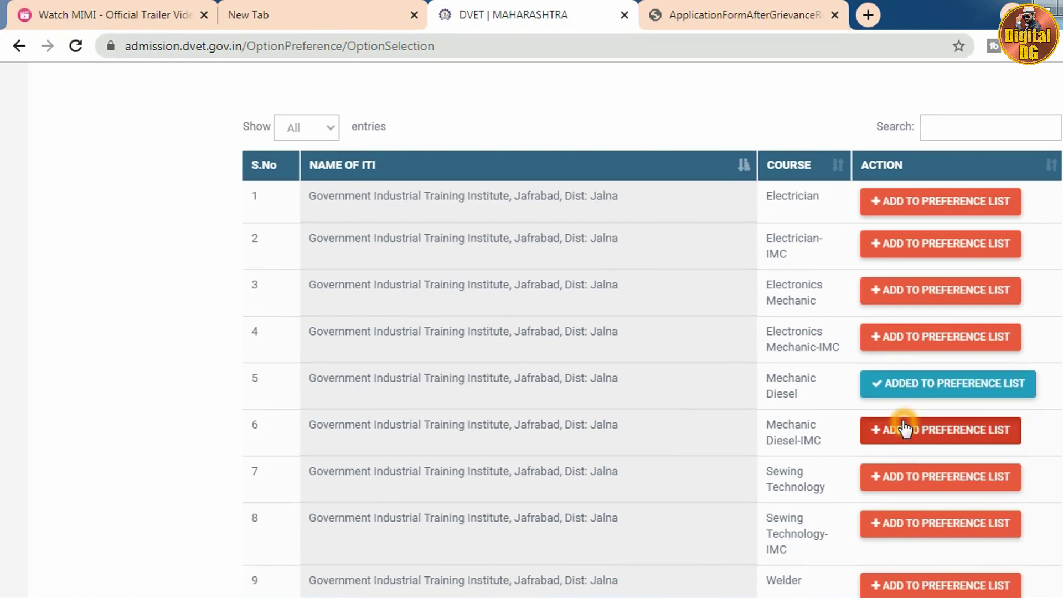
scroll(901, 440, down, 2)
click(914, 500)
Step: Search for the courses of Government Industrial Training Institute, Sillod, in Sillod taluka of Aurangabad district
scroll(903, 465, up, 10)
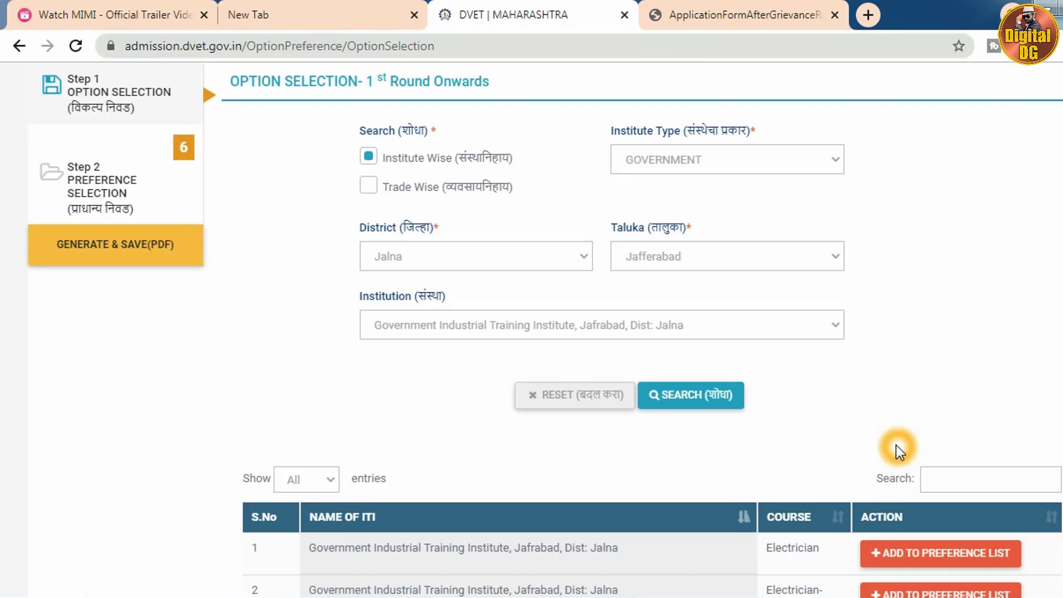
click(547, 261)
click(404, 324)
click(724, 256)
click(725, 388)
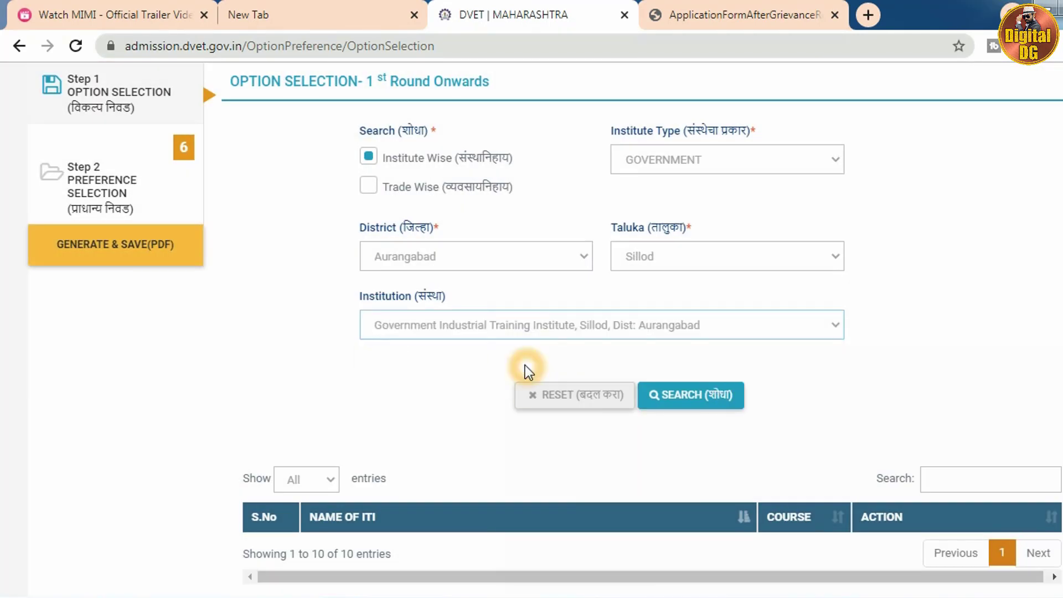
click(678, 390)
scroll(896, 372, down, 8)
scroll(915, 397, up, 2)
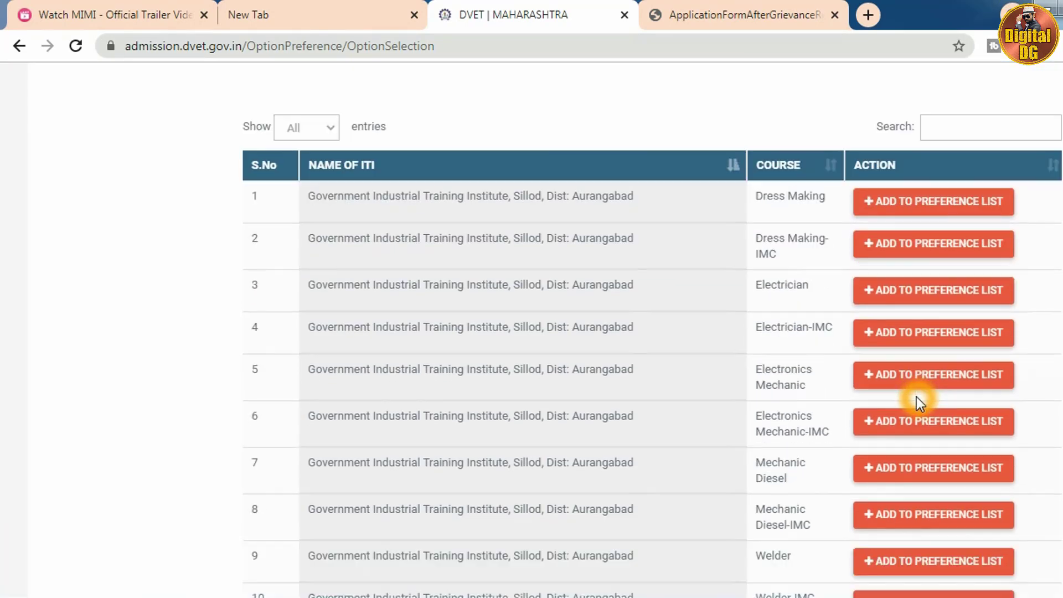
Step: Add three of the Sillod institute's courses to the preference list, including Electronics Mechanic-IMC
scroll(802, 359, down, 2)
scroll(878, 420, up, 2)
click(908, 470)
click(918, 423)
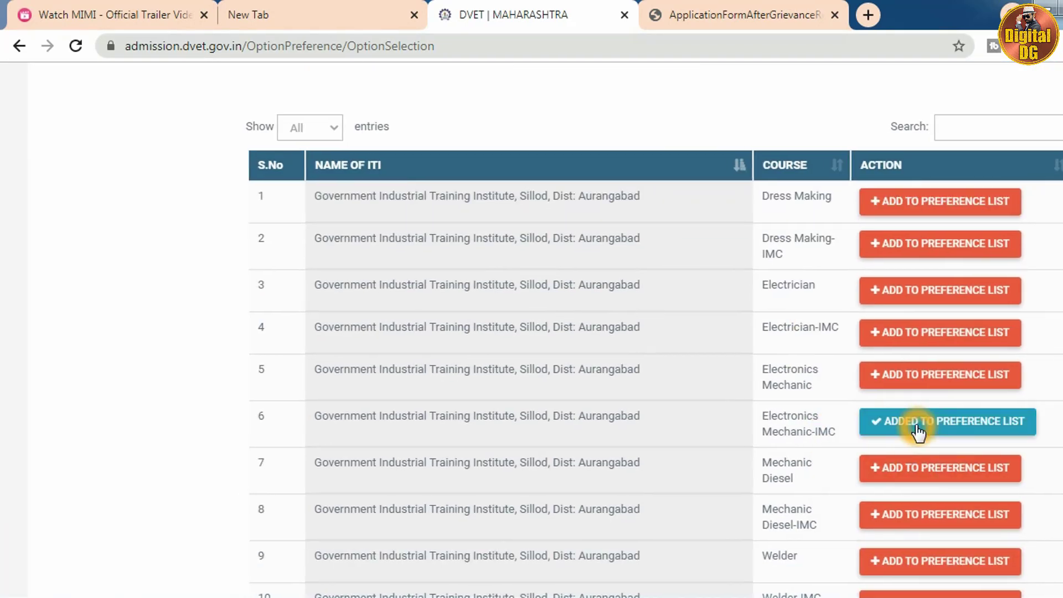
scroll(913, 429, down, 2)
Step: Switch the taluka to Aurangabad and search for the courses of Government Industrial Training Institute, Aurangabad
scroll(841, 236, up, 6)
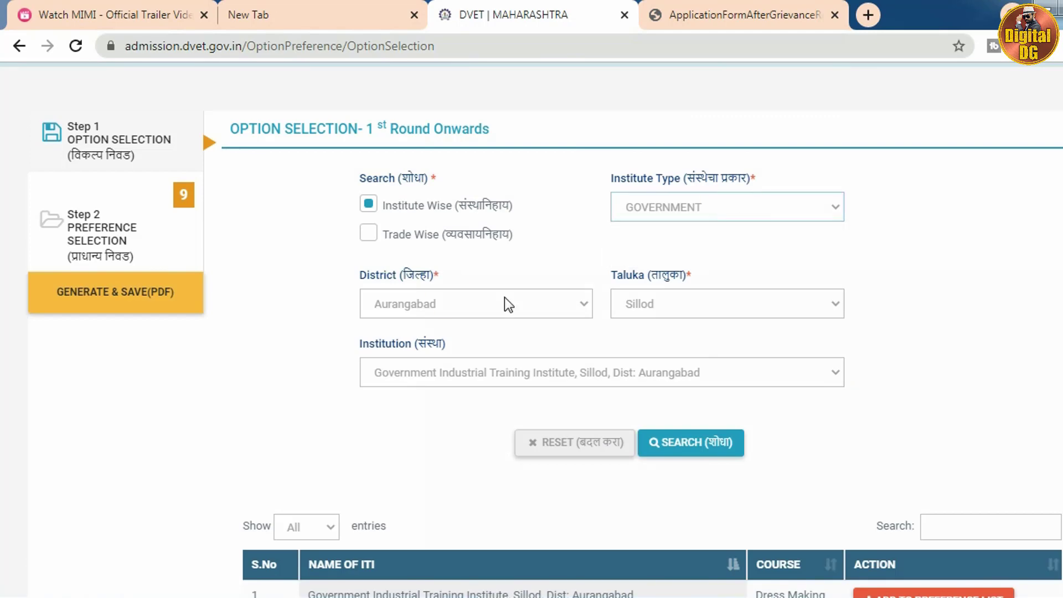
click(636, 303)
click(616, 359)
click(614, 365)
click(637, 408)
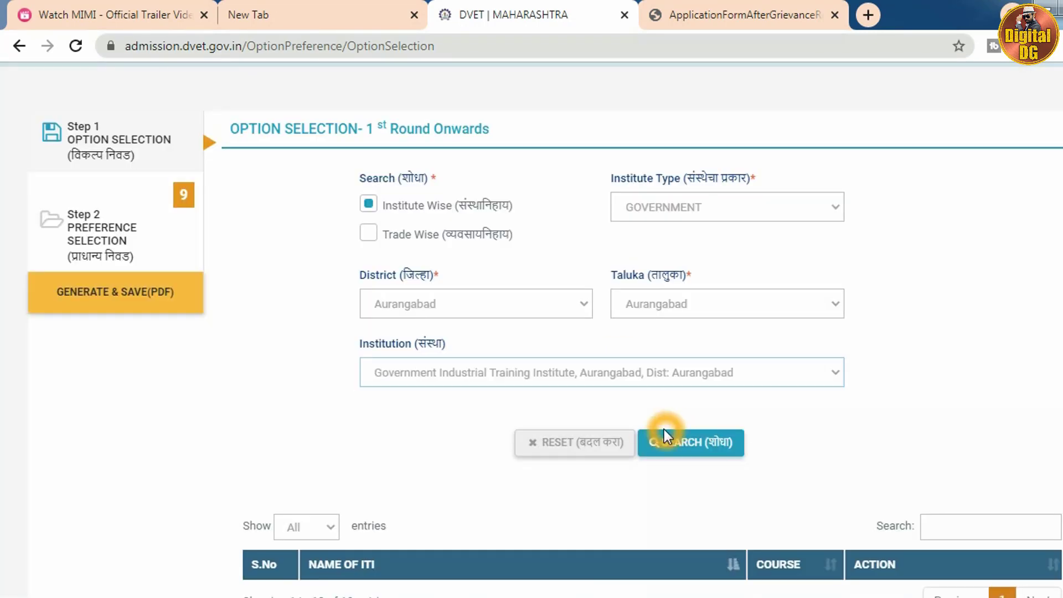
click(663, 430)
scroll(679, 440, down, 8)
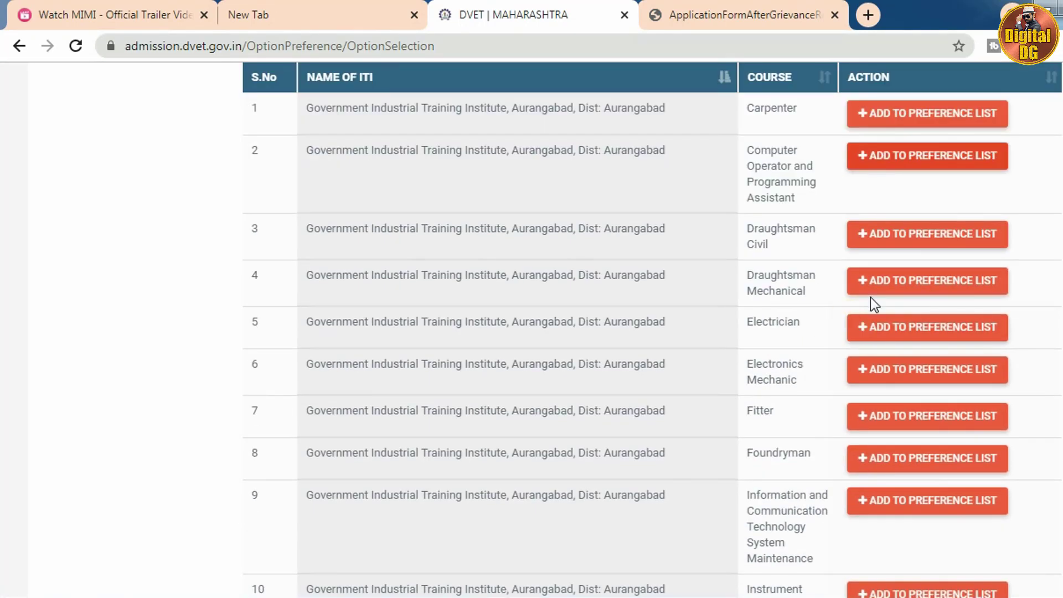
Step: Add the Aurangabad institute's Computer Operator and Programming Assistant, Information and Communication Technology System Maintenance, and Wireman courses to the preference list
click(909, 158)
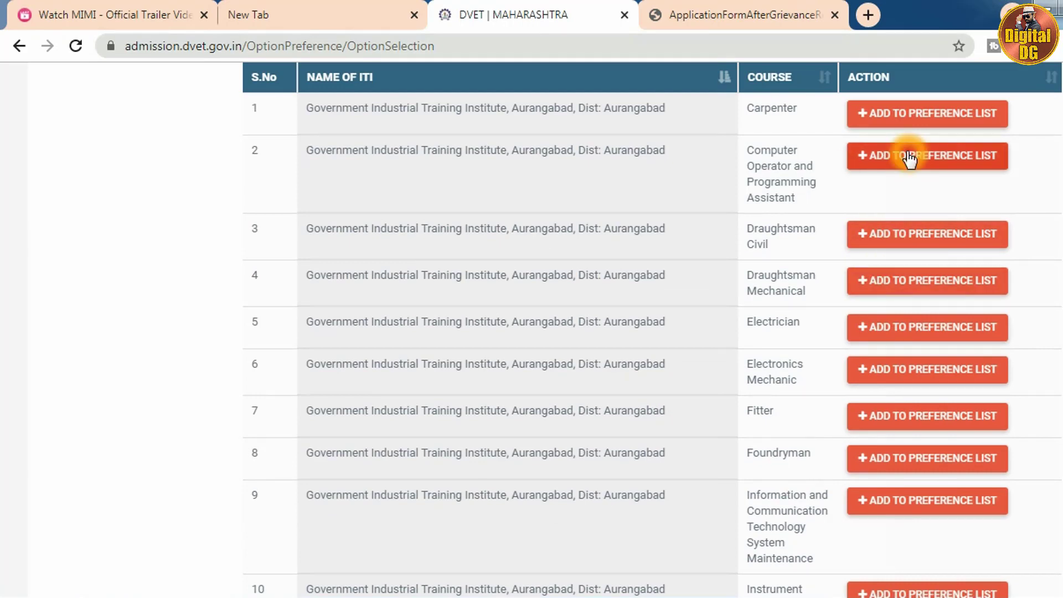
scroll(920, 308, down, 3)
click(926, 326)
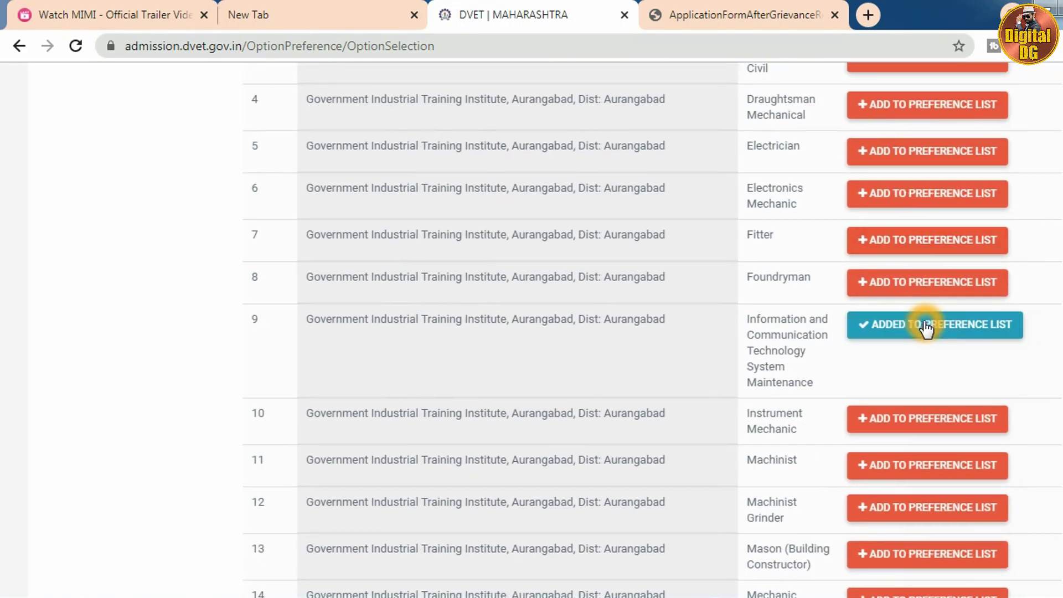
scroll(926, 326, down, 12)
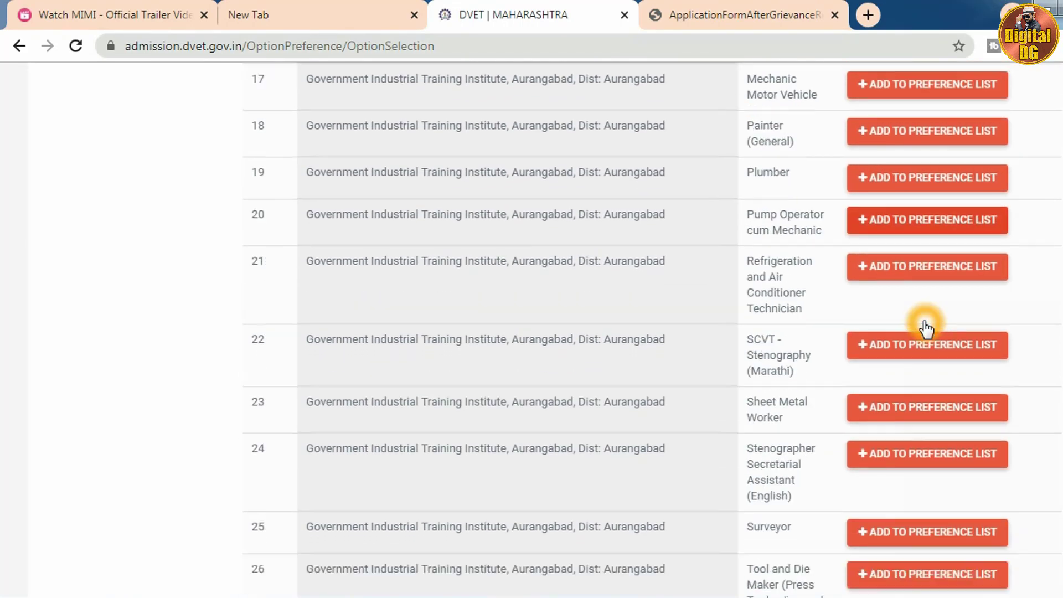
scroll(926, 327, down, 5)
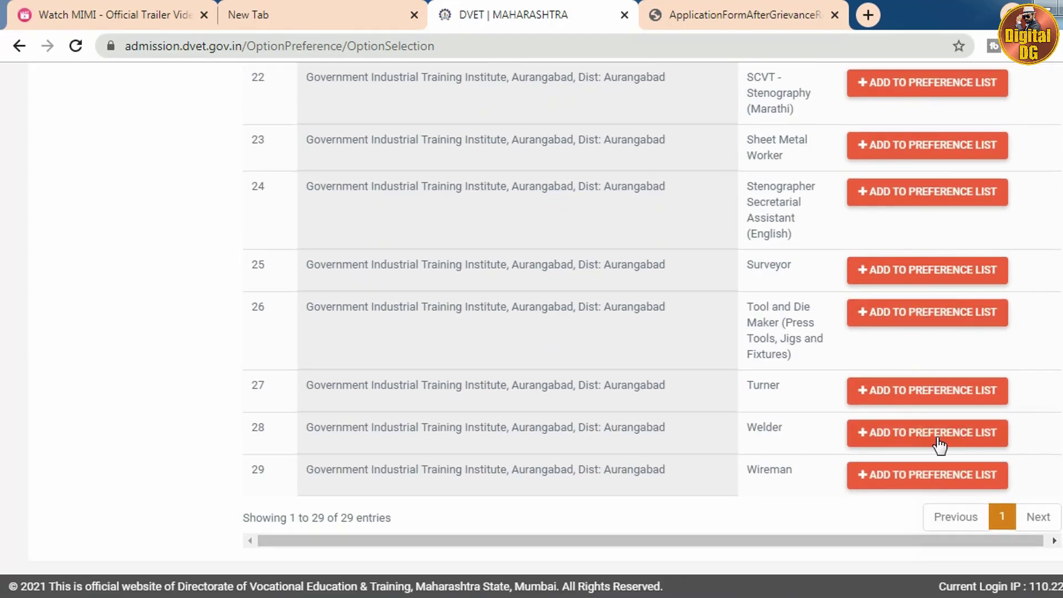
click(930, 474)
Step: Generate the first-round option form from the selected preferences and save it as a PDF
scroll(441, 260, up, 8)
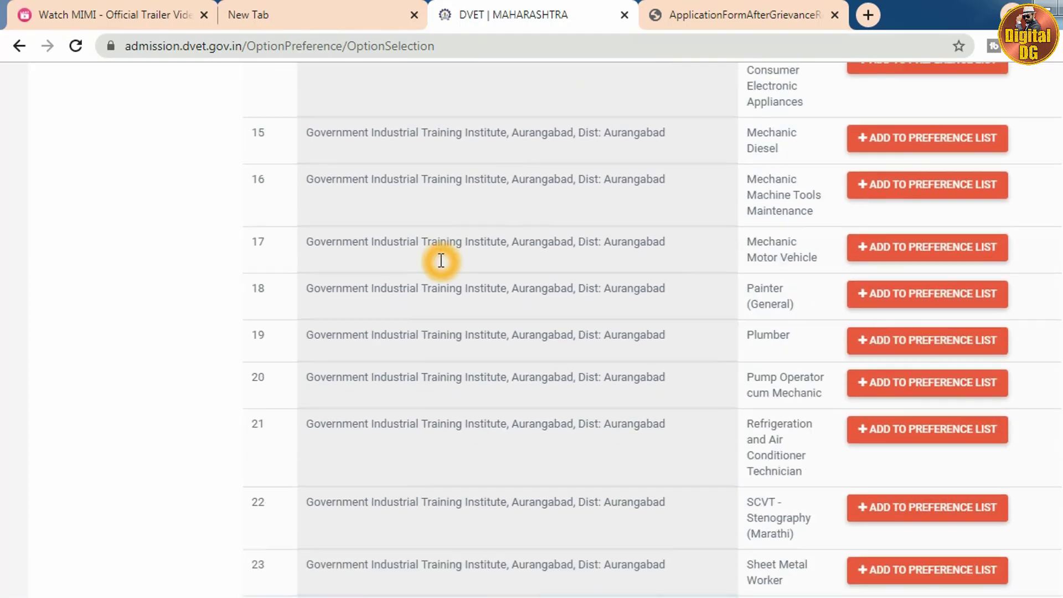
scroll(441, 260, up, 10)
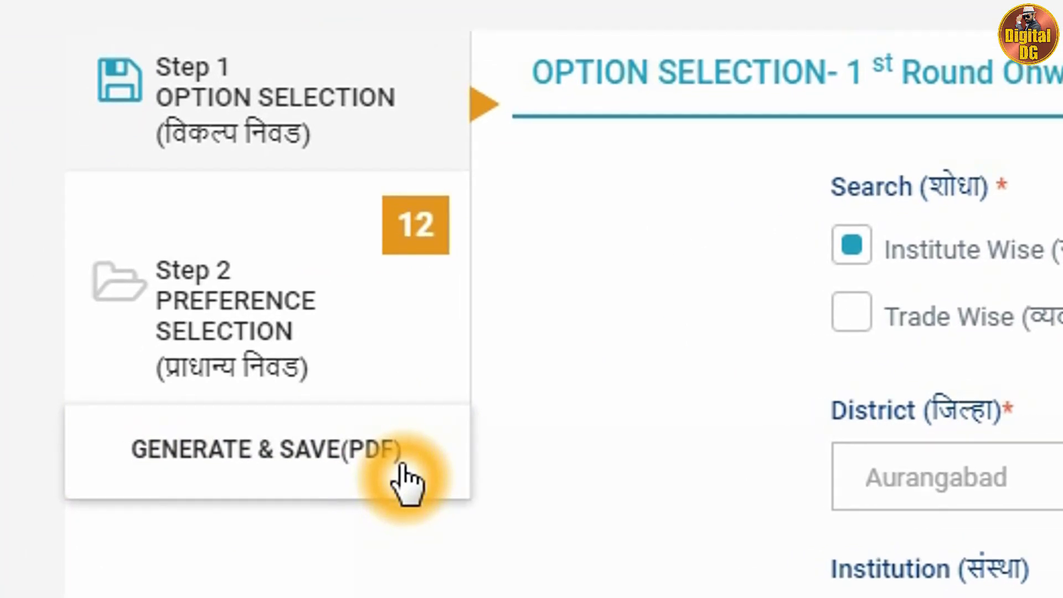
click(407, 482)
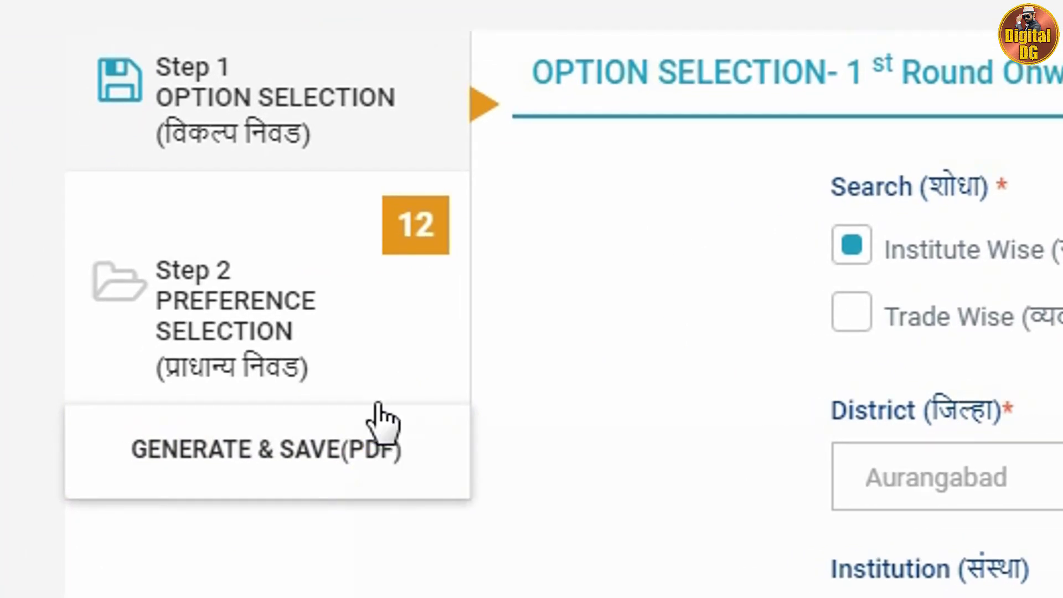
click(336, 345)
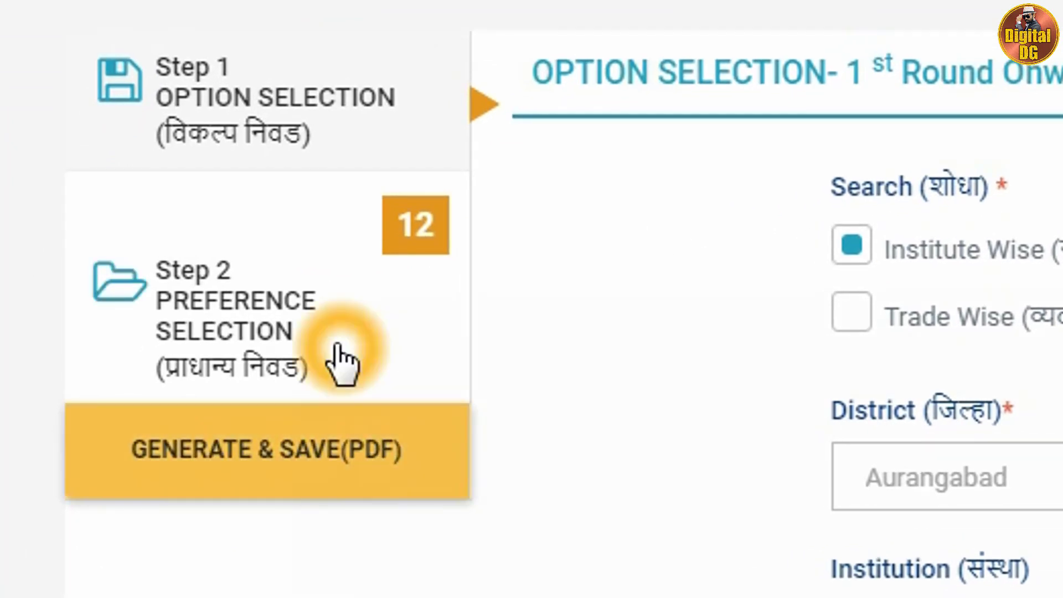
click(337, 346)
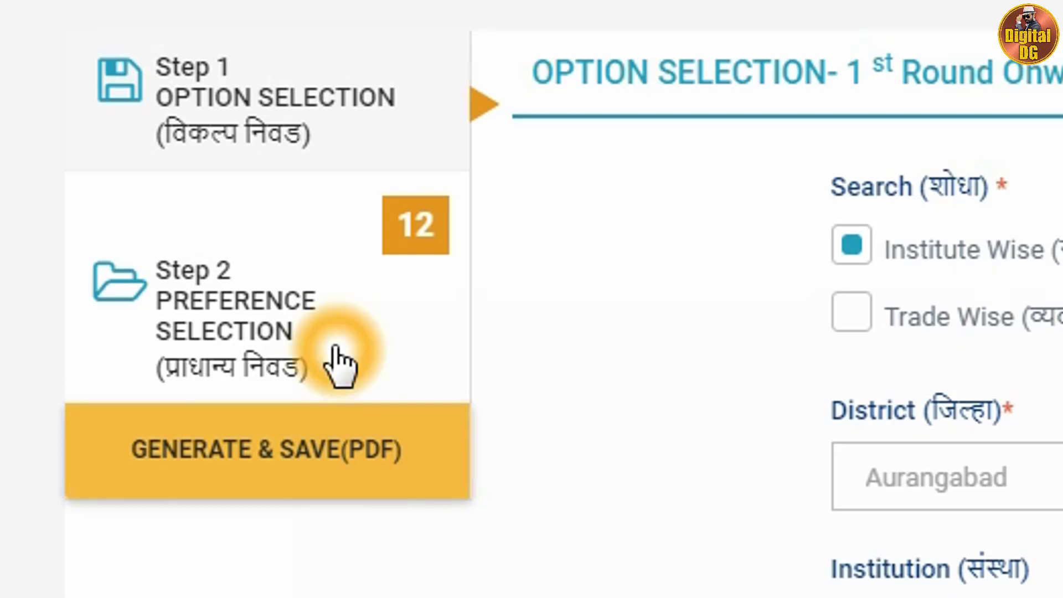
click(334, 462)
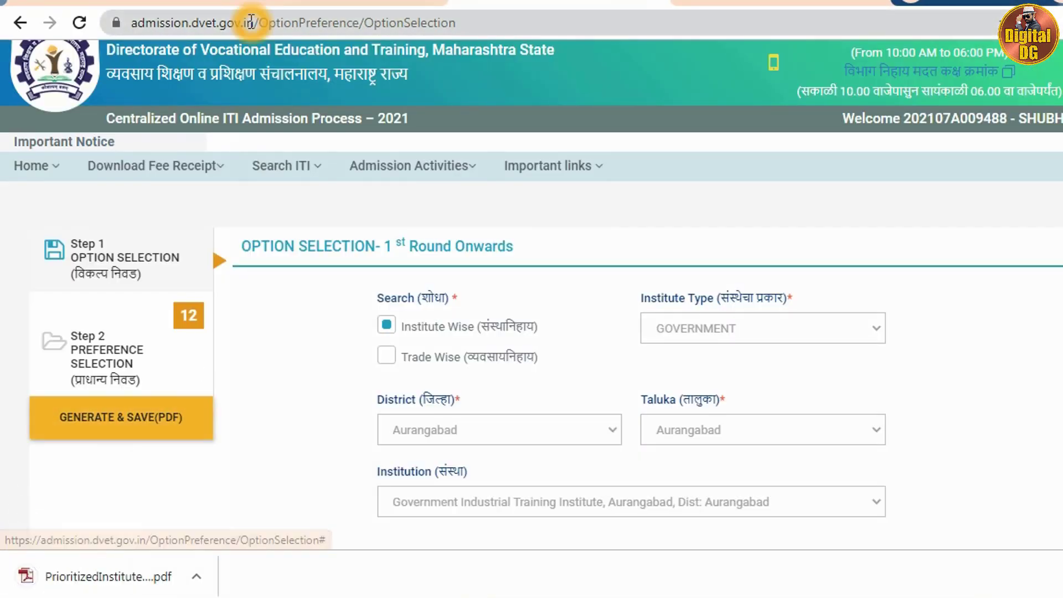
Step: Open the downloaded prioritized institutes PDF and review its ITI and trade preference table and the instructions to the candidate on both pages
click(89, 576)
scroll(903, 398, down, 2)
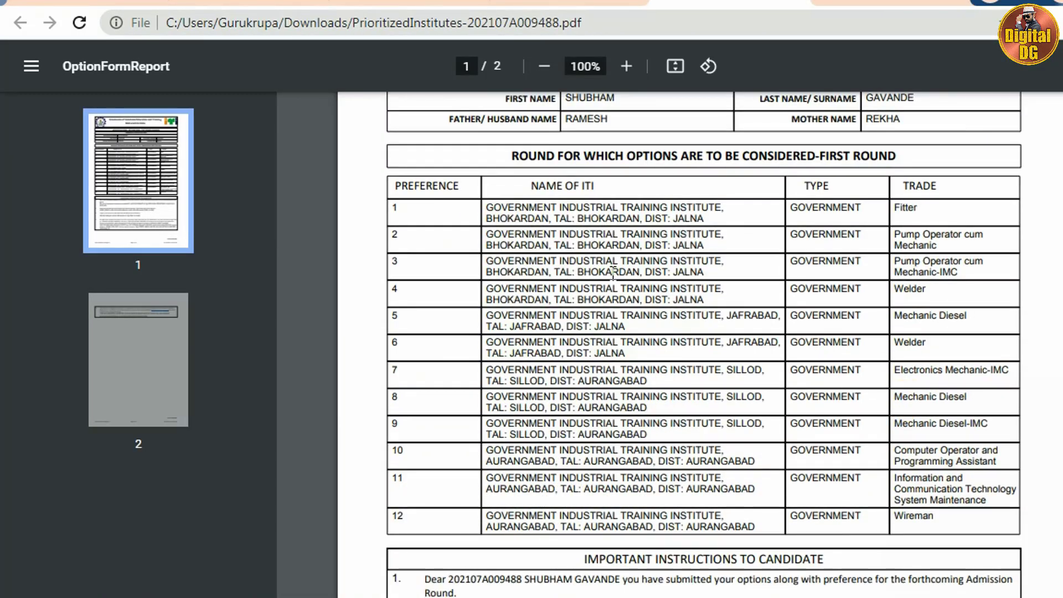
click(931, 353)
scroll(932, 425, down, 3)
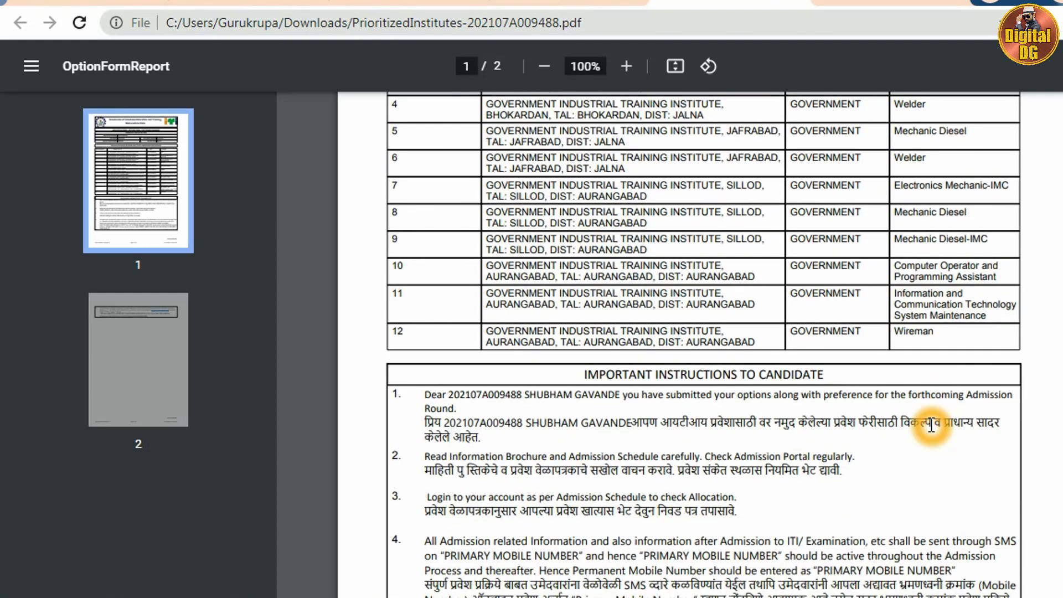
scroll(932, 425, down, 4)
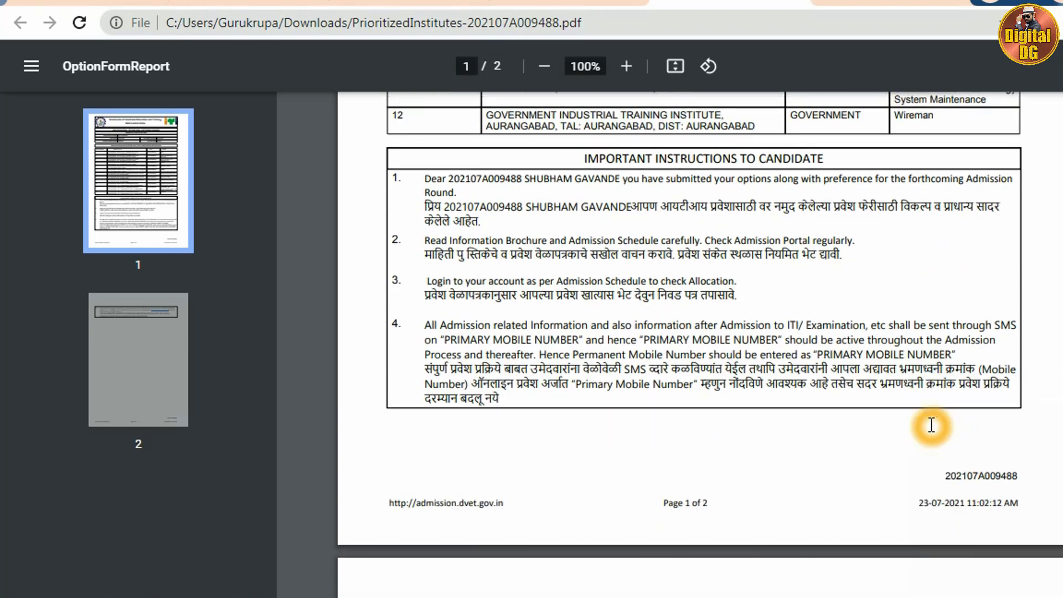
scroll(932, 425, down, 3)
scroll(932, 425, down, 3)
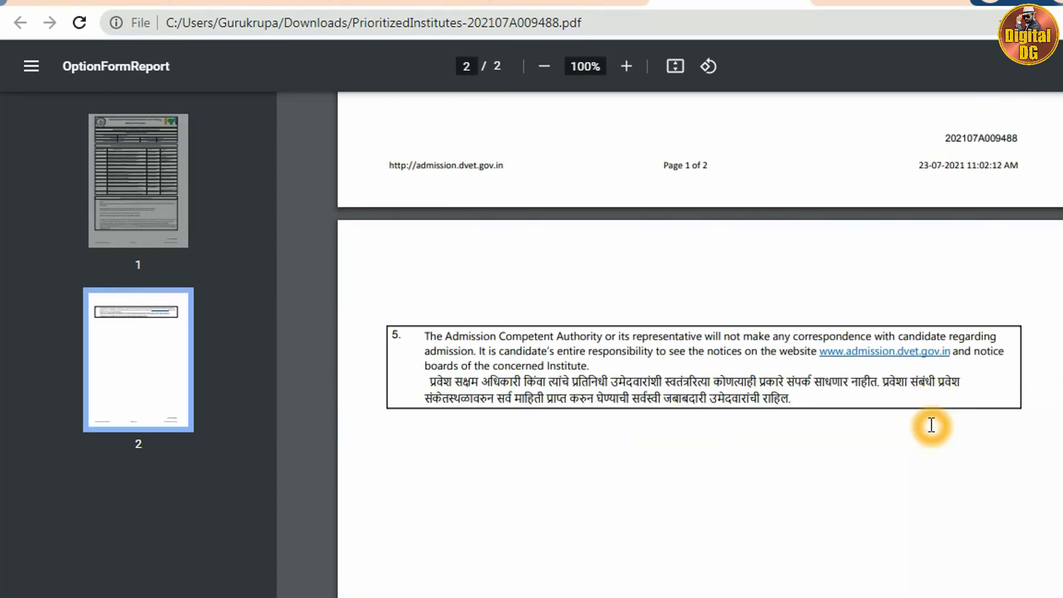
scroll(931, 425, up, 6)
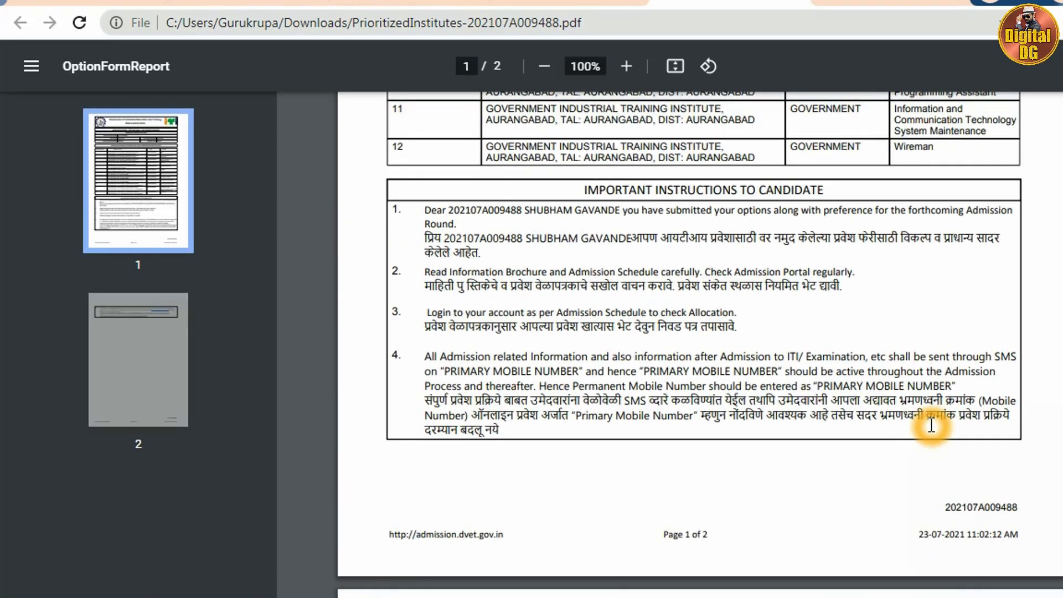
scroll(932, 425, up, 10)
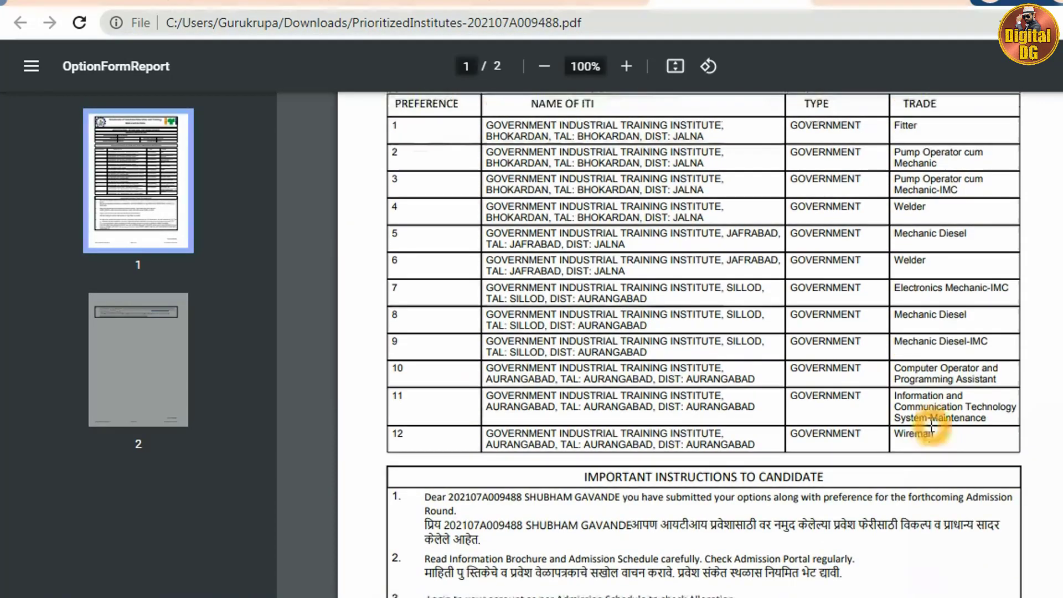